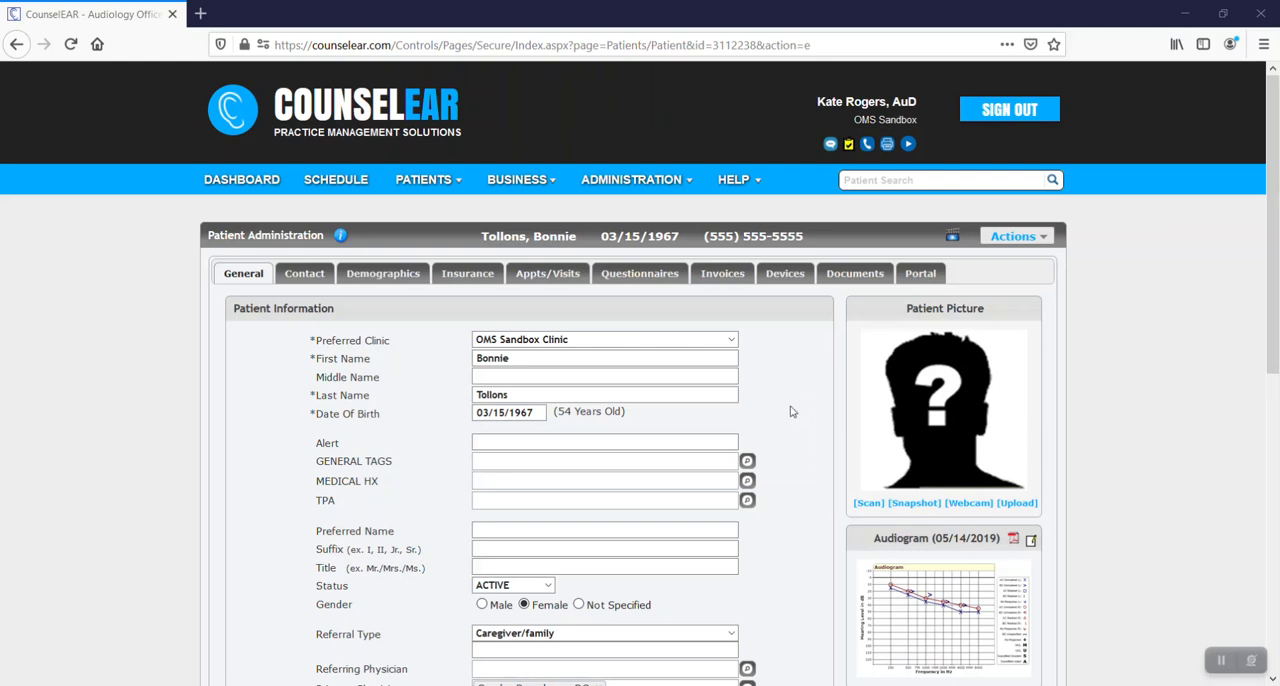
# Create a new invoice for the open patient with the invoice status Quote and save it.
pyautogui.click(735, 278)
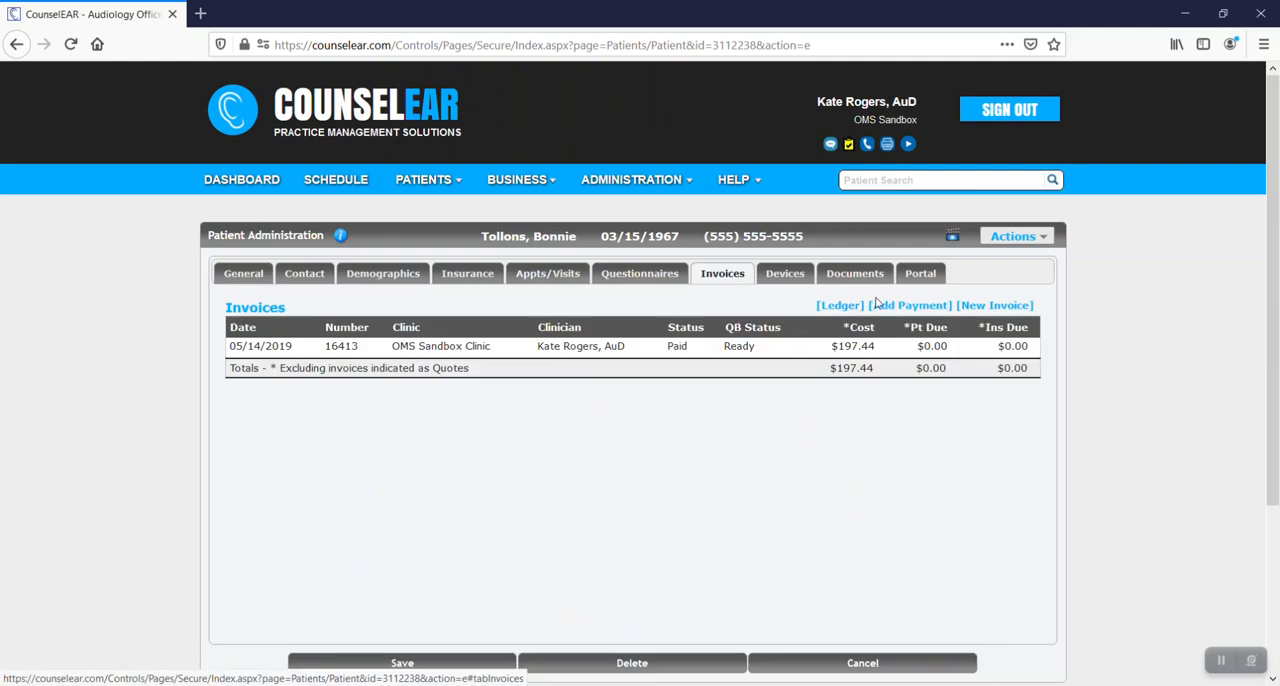
pyautogui.click(980, 307)
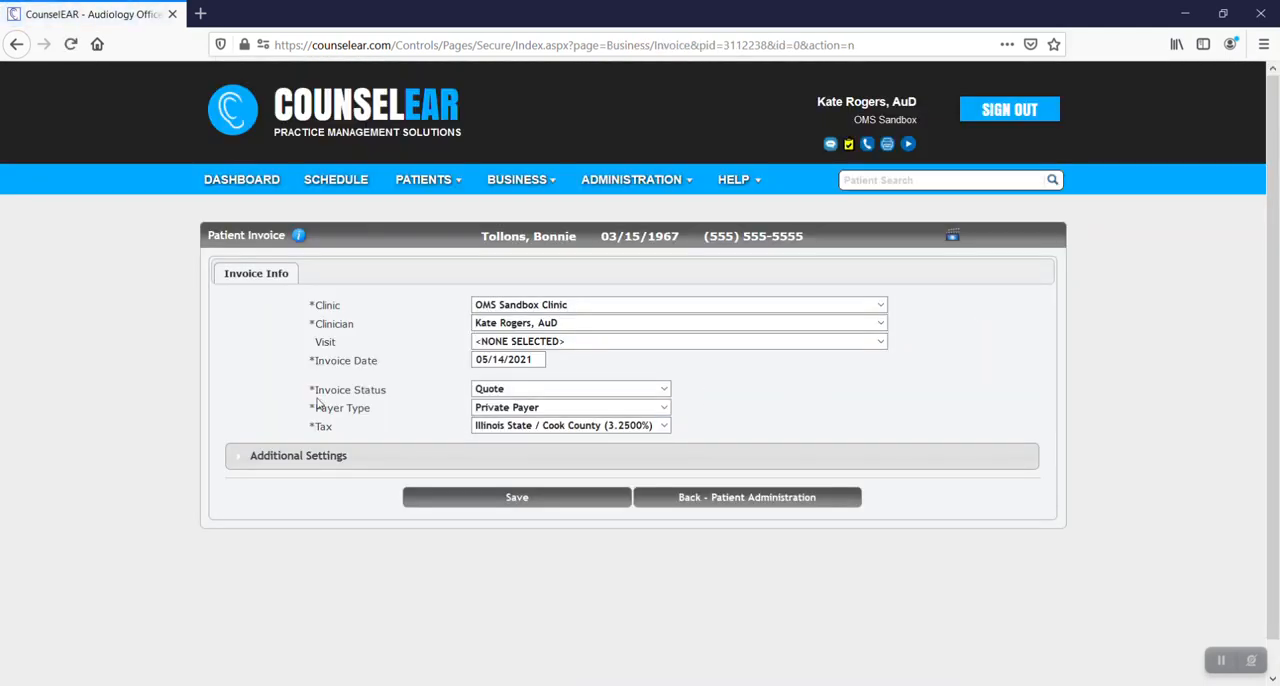
pyautogui.moveTo(309, 390); pyautogui.dragTo(397, 391)
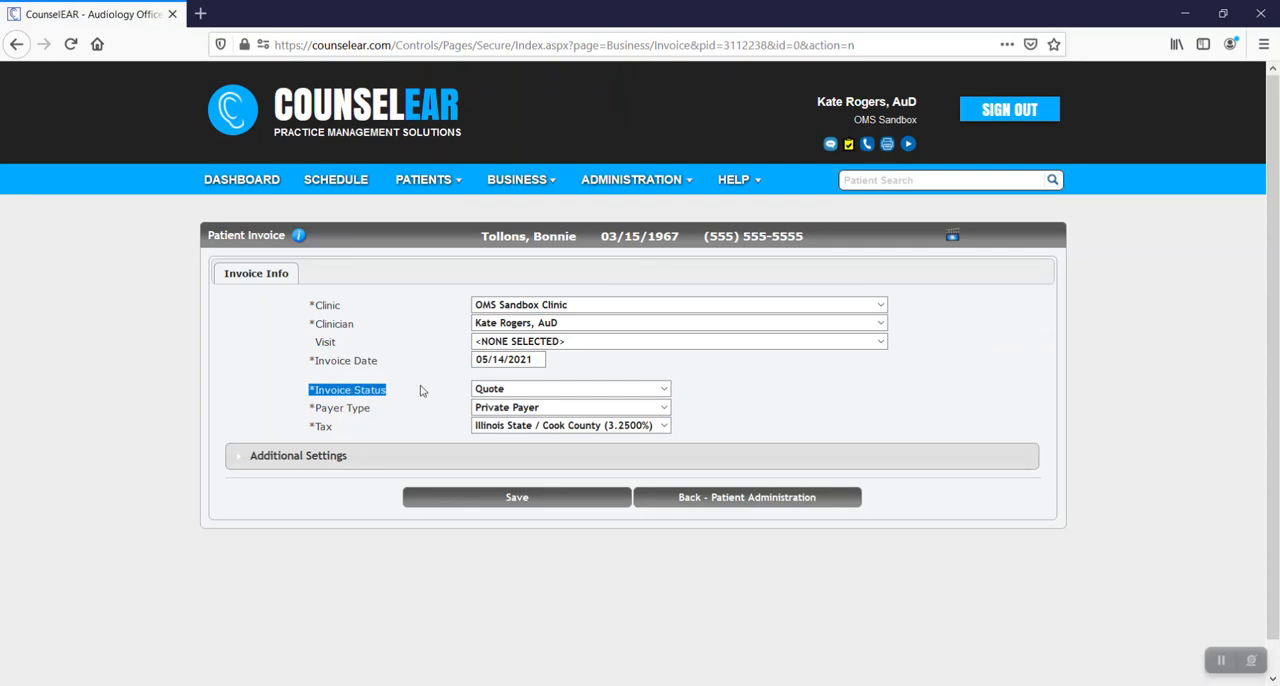
pyautogui.click(507, 393)
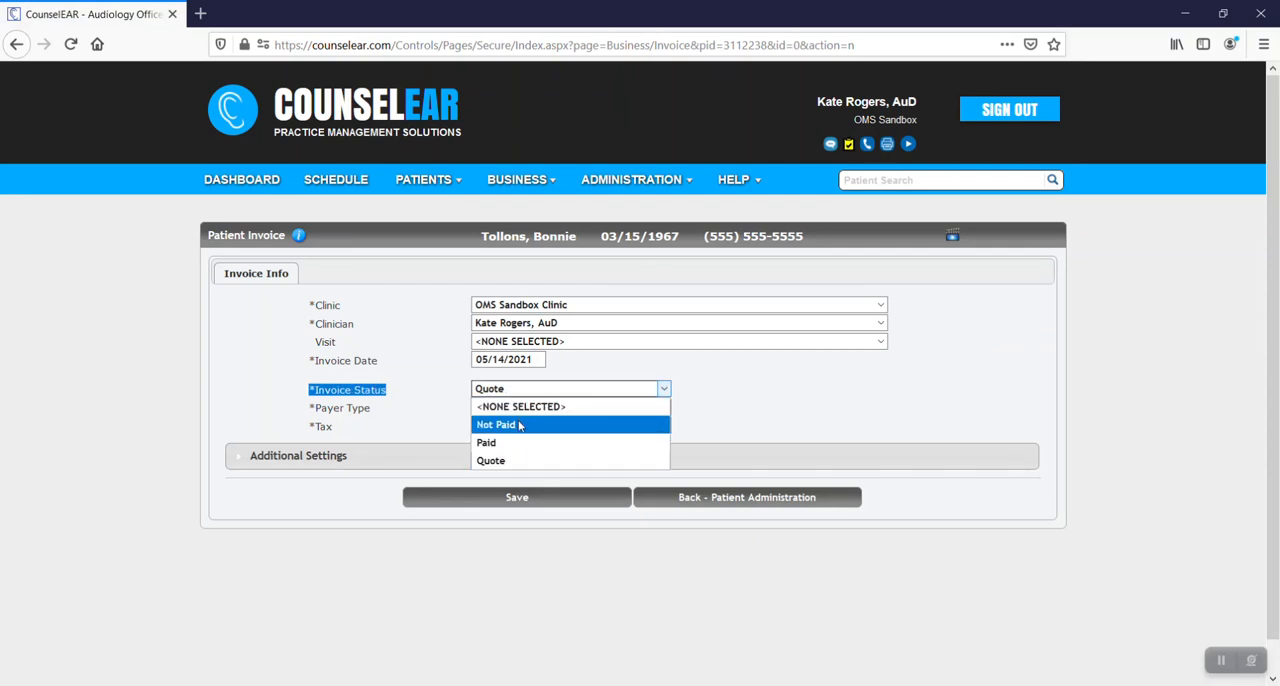
pyautogui.click(452, 395)
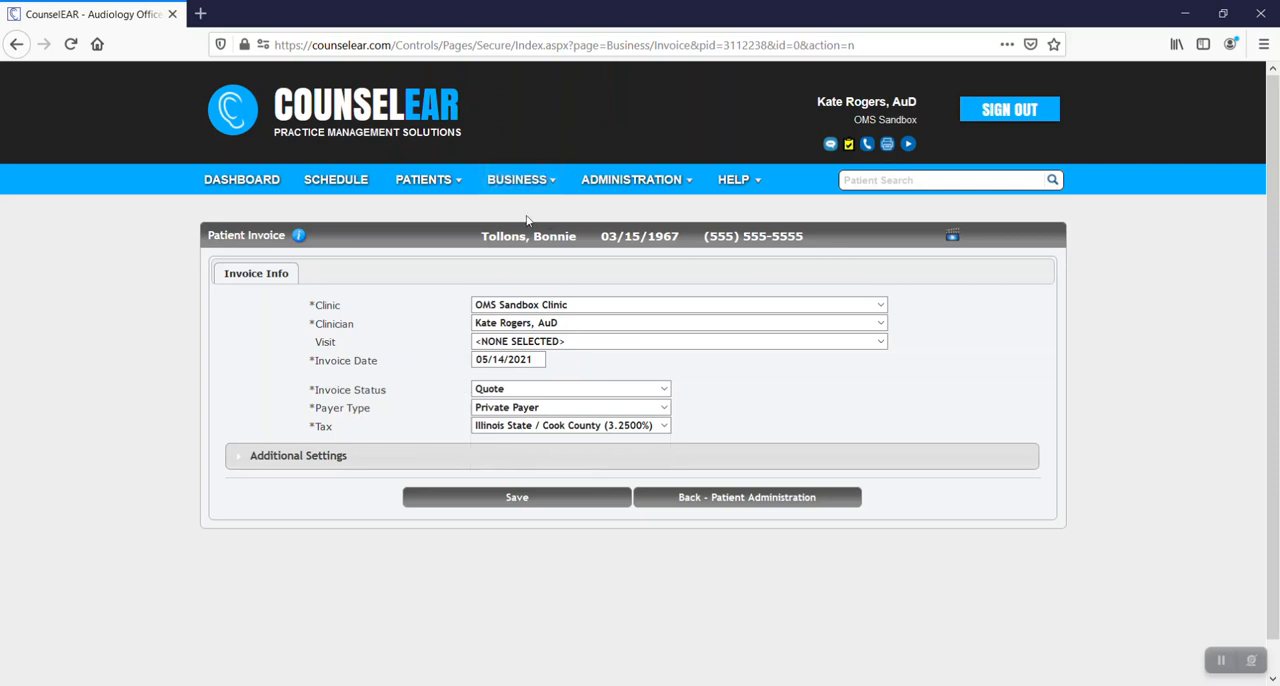
pyautogui.click(517, 179)
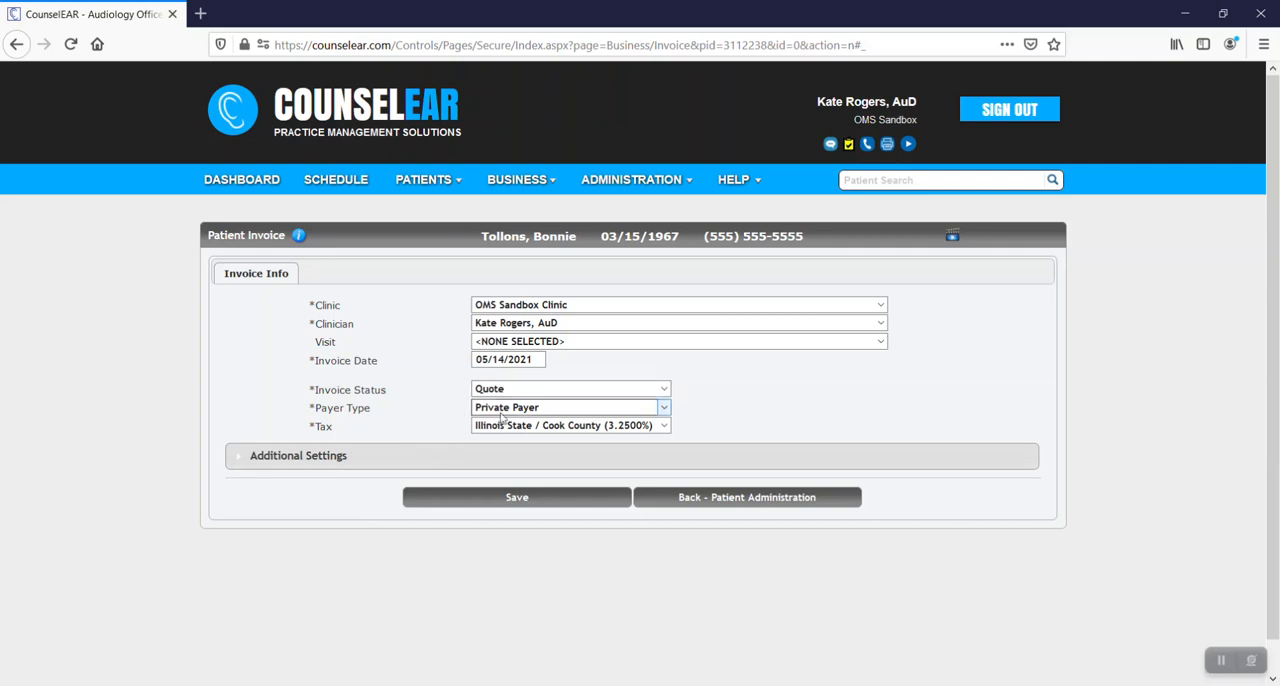
pyautogui.click(505, 489)
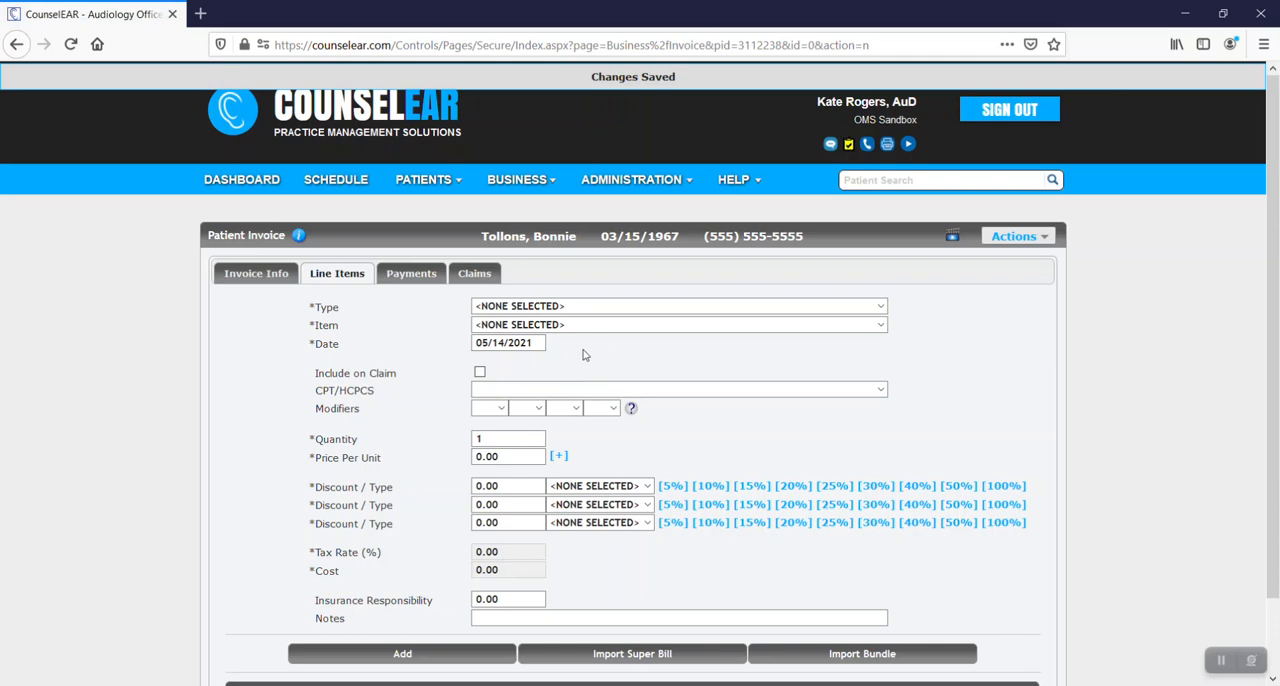
# Fill in a Hearing Aid line item for the Oticon Acto Mini RITE, leaving the stock unselected.
pyautogui.click(580, 308)
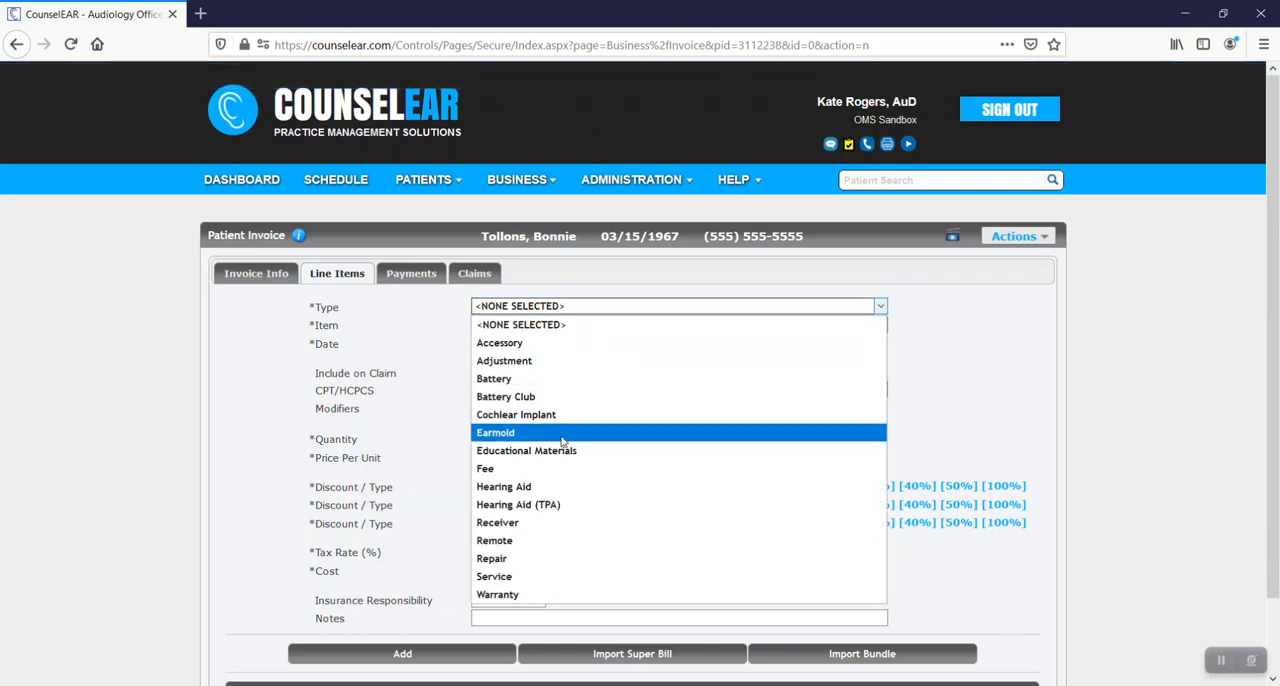
pyautogui.click(557, 488)
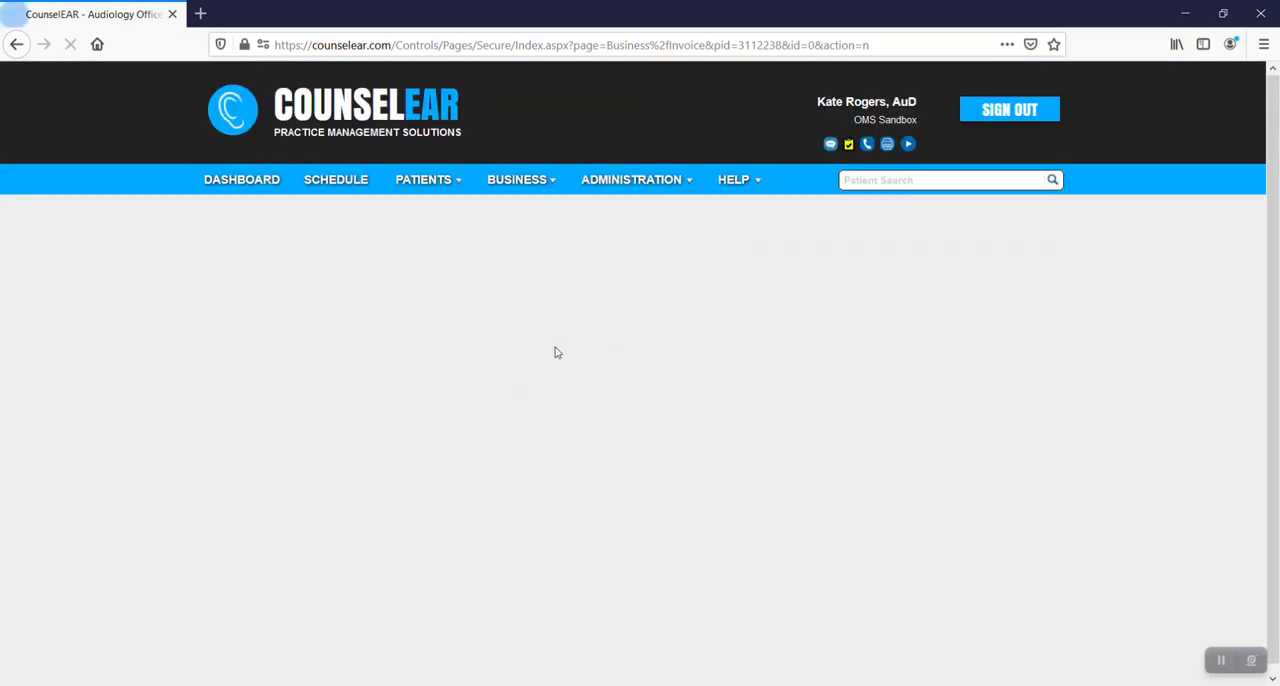
pyautogui.click(558, 338)
pyautogui.click(552, 371)
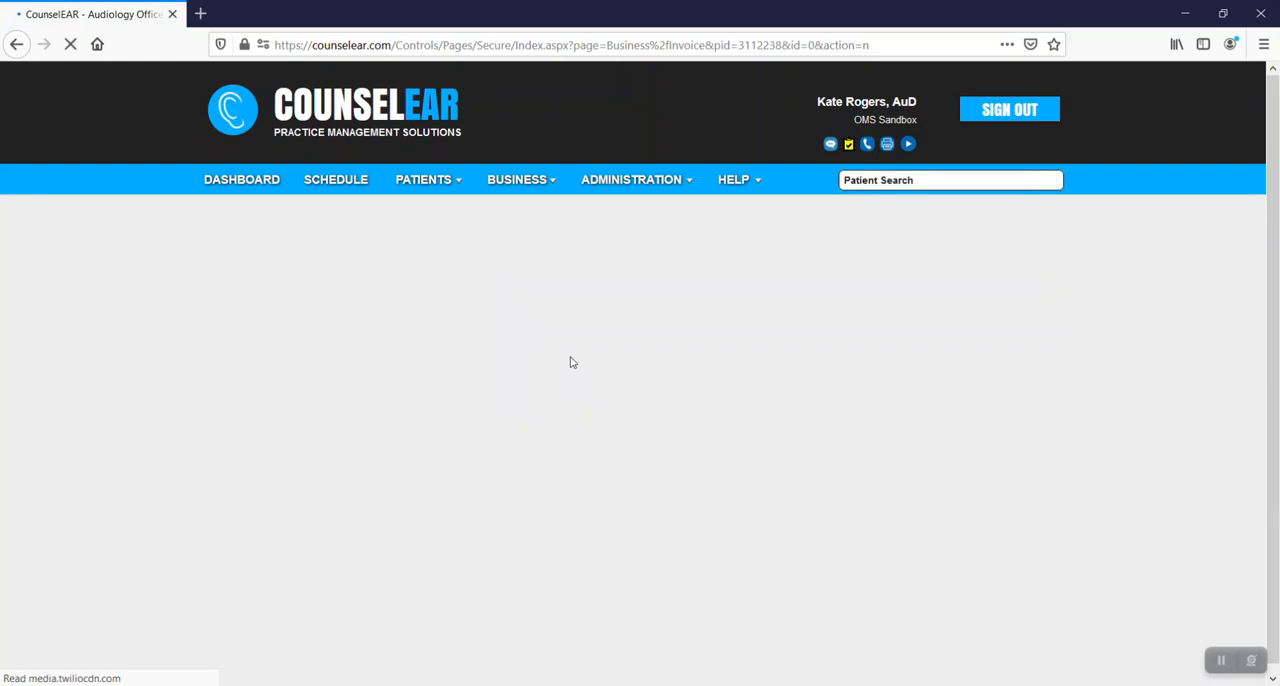
pyautogui.click(568, 357)
pyautogui.click(560, 389)
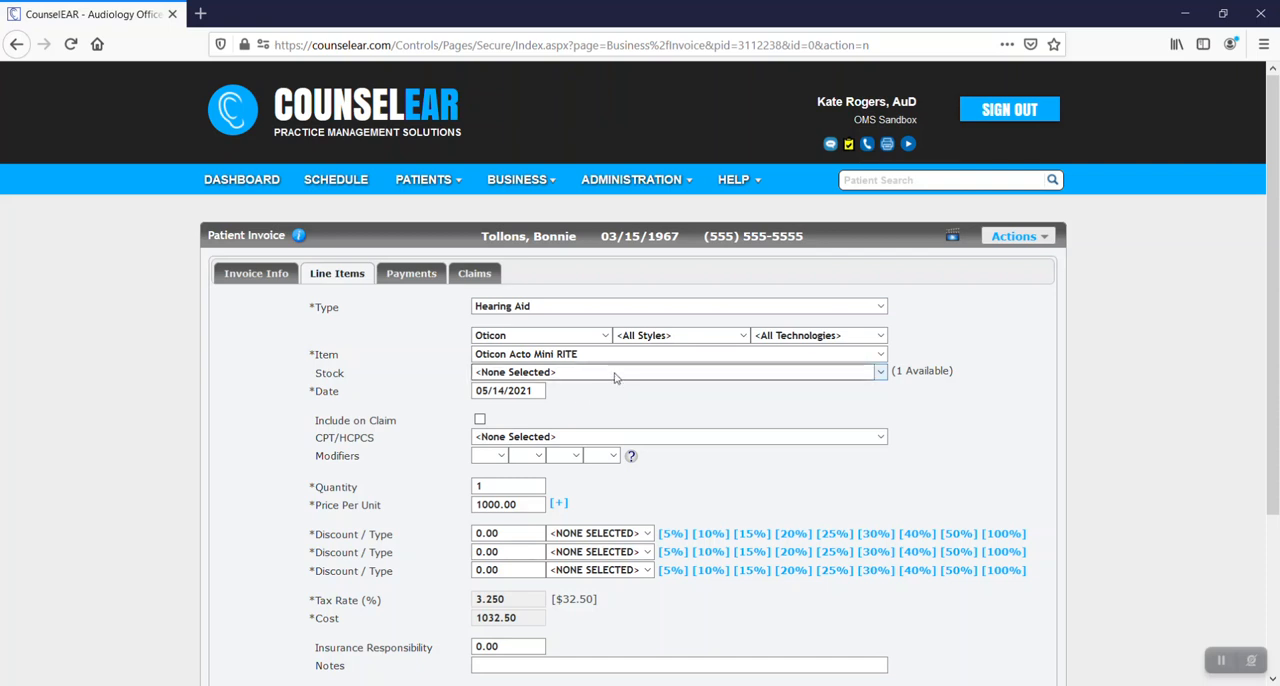
pyautogui.click(615, 377)
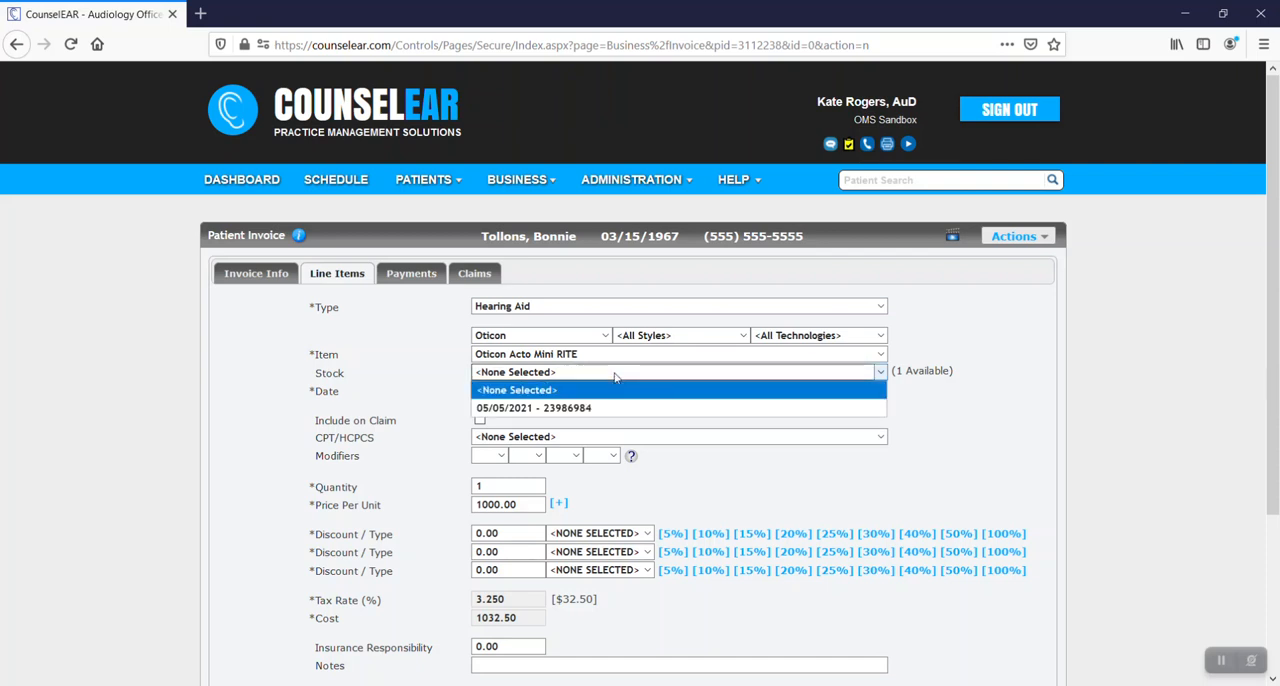
pyautogui.click(615, 377)
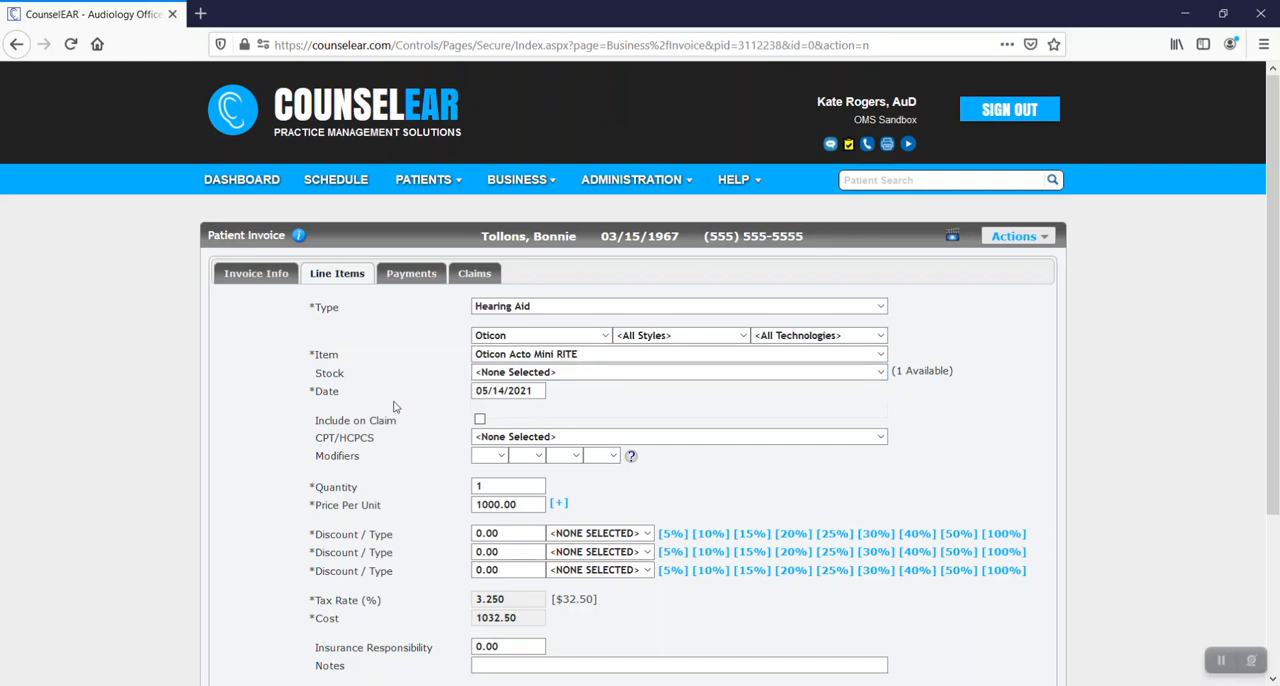
# Keep the device details at No Device and add the hearing aid line item to the quote.
pyautogui.scroll(-3, 394, 406)
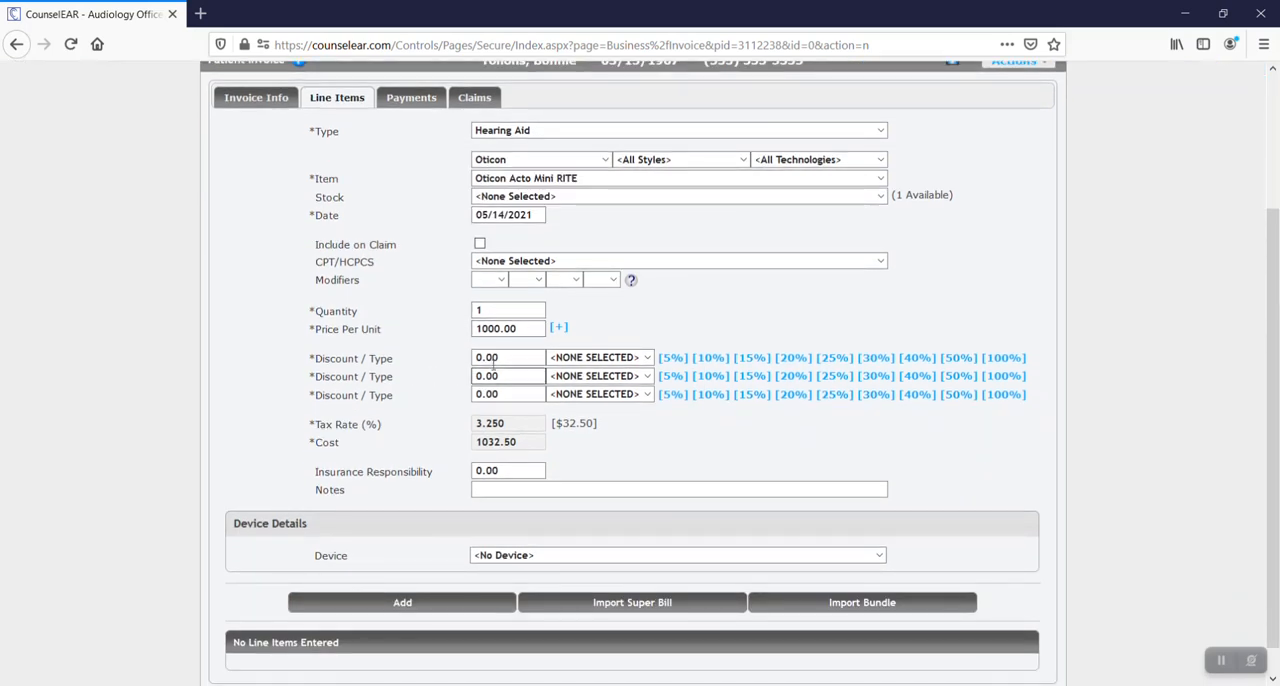
pyautogui.scroll(-1, 418, 403)
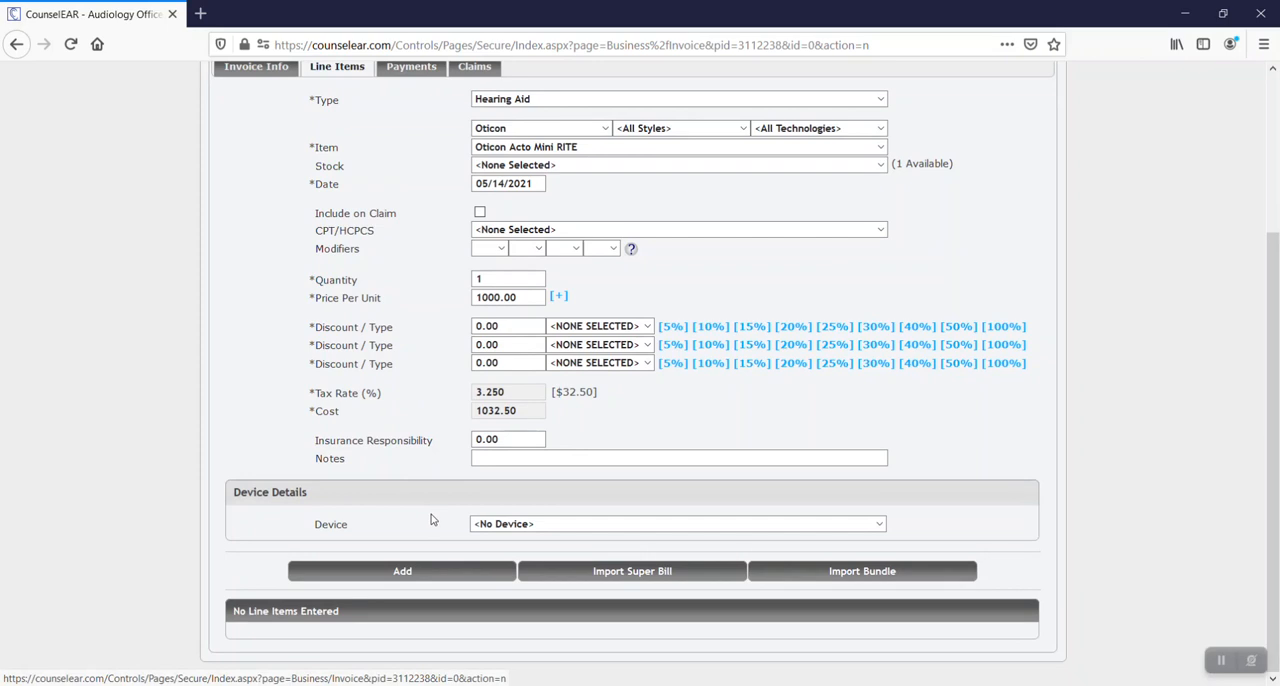
pyautogui.click(509, 524)
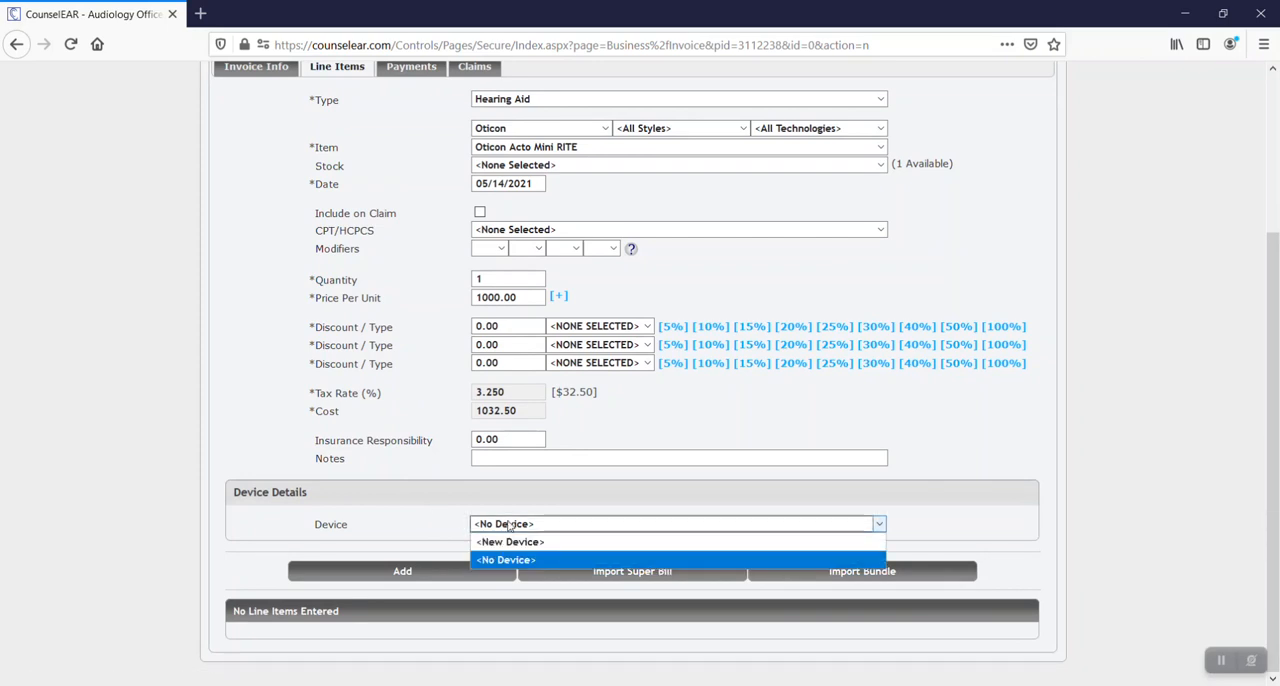
pyautogui.click(542, 495)
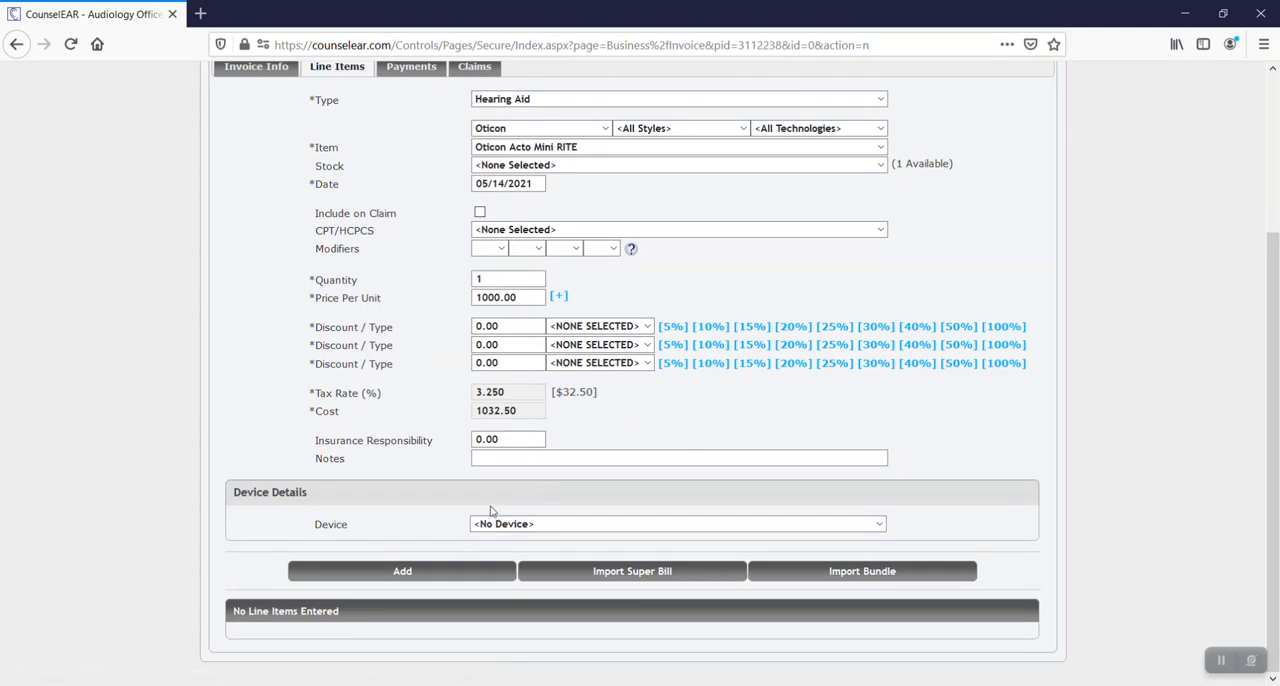
pyautogui.click(440, 571)
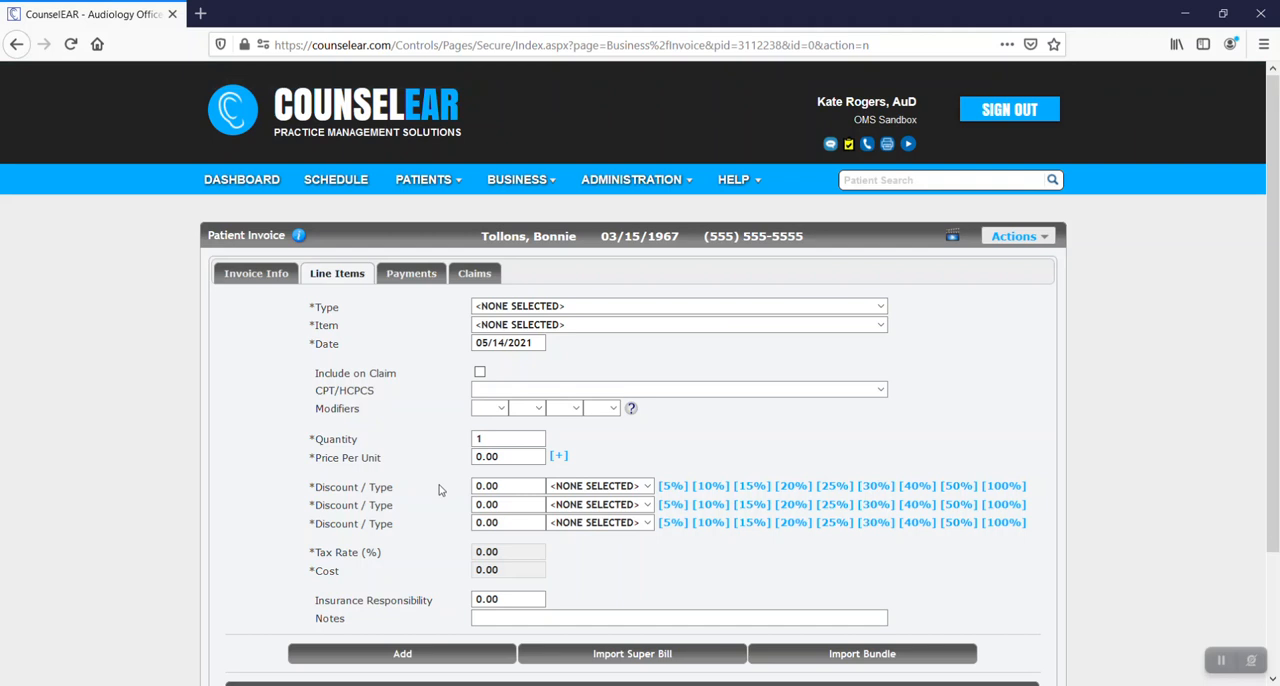
# Review the quote's line item list, available actions, invoice date and payment entry form.
pyautogui.scroll(-3, 440, 490)
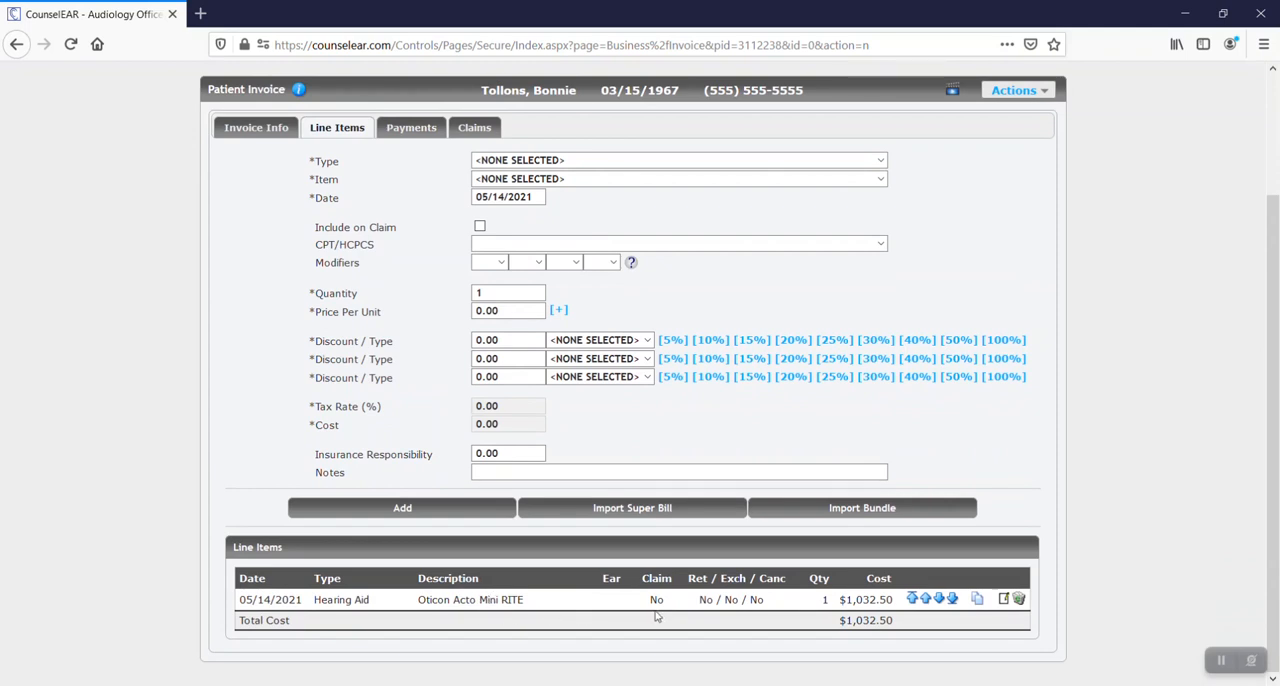
pyautogui.scroll(3, 440, 420)
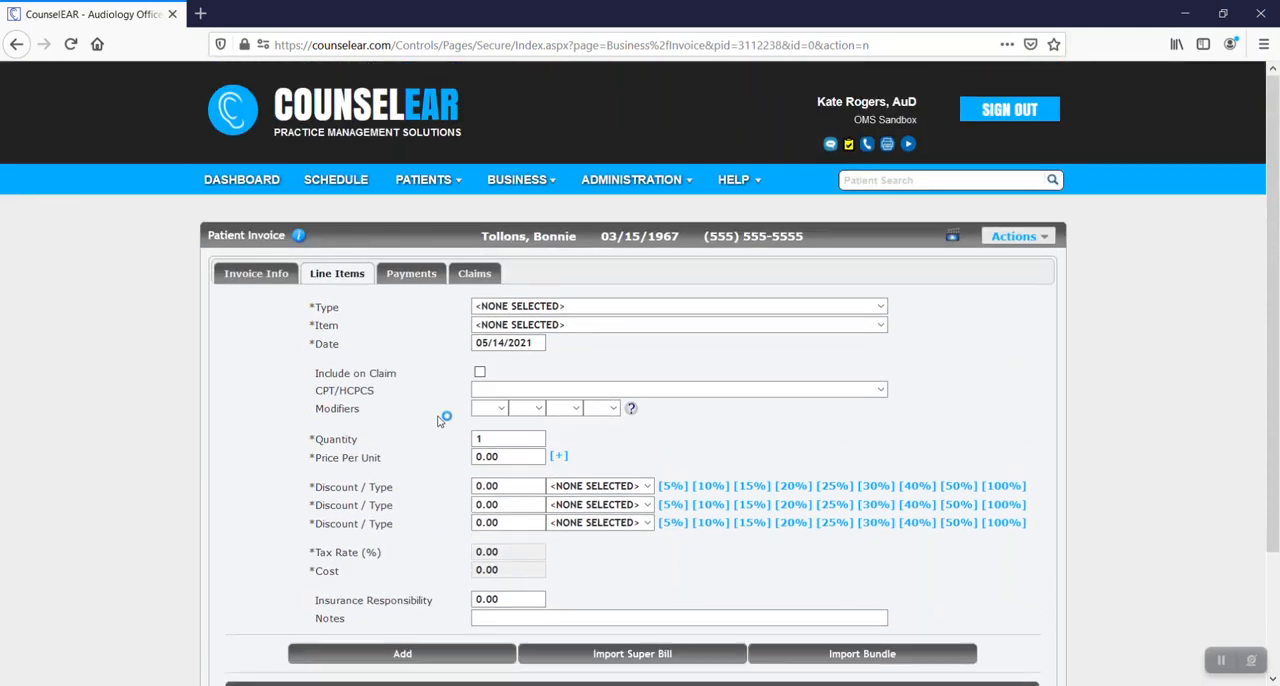
pyautogui.click(1048, 238)
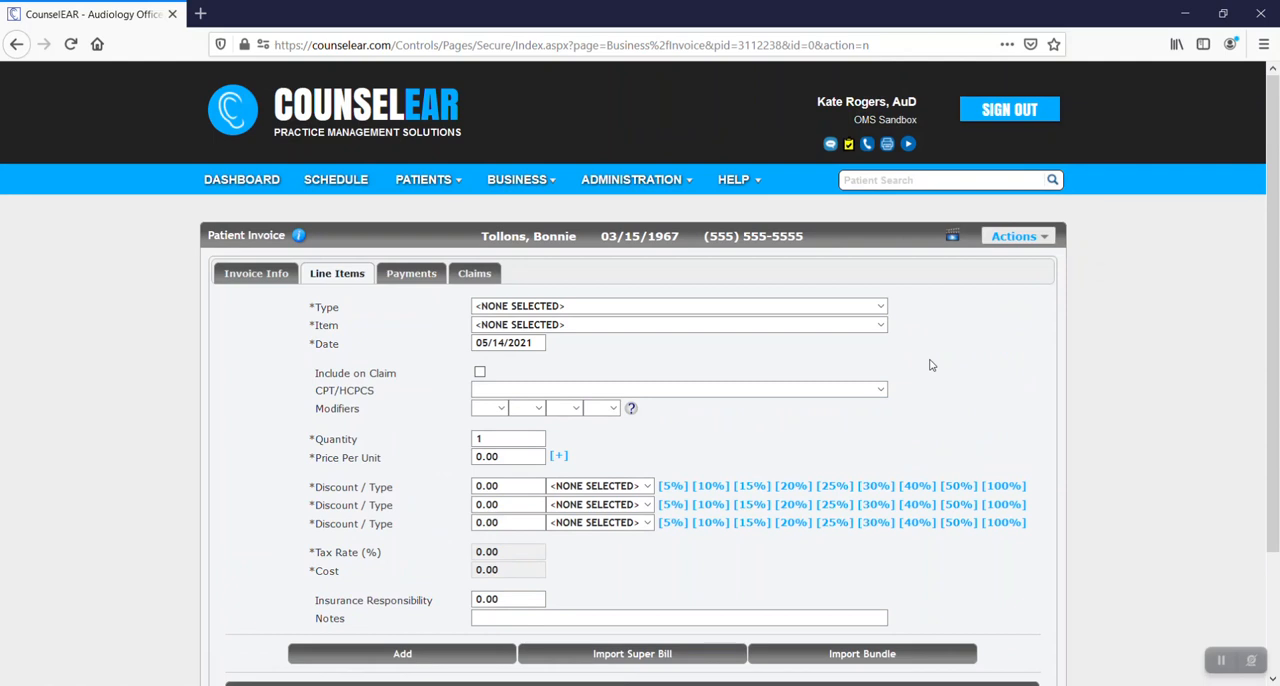
pyautogui.click(283, 282)
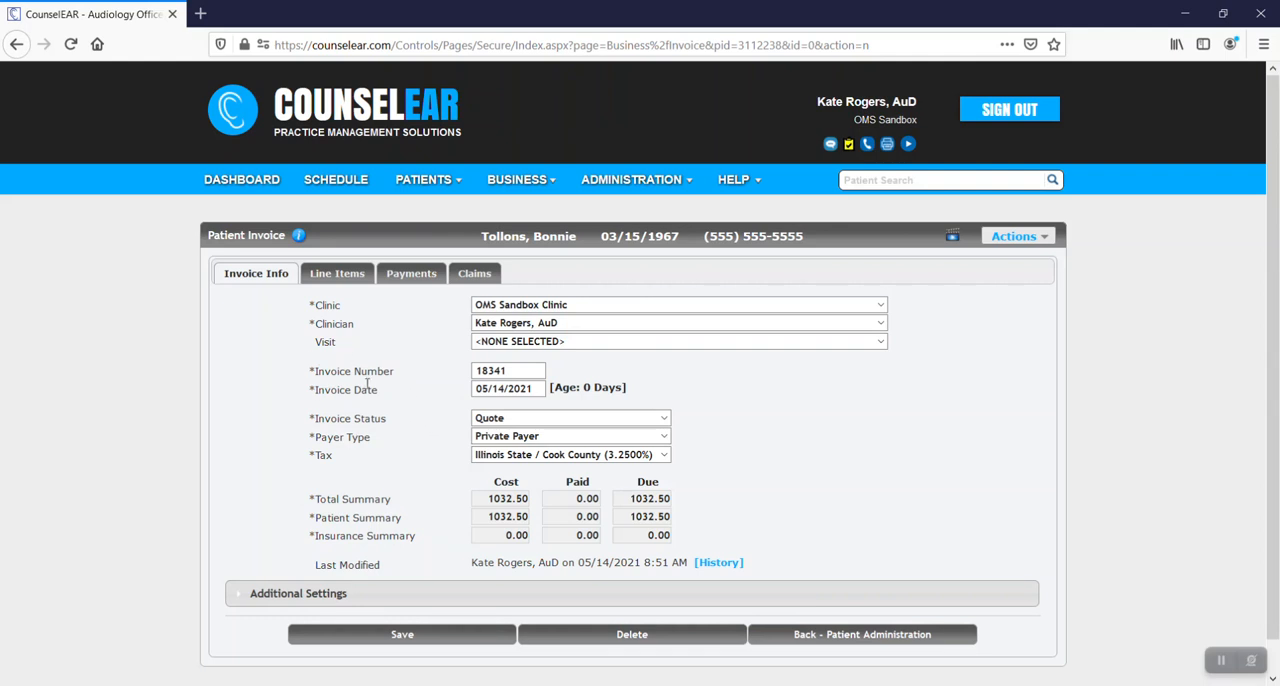
pyautogui.tripleClick(310, 391)
pyautogui.click(405, 405)
pyautogui.click(429, 273)
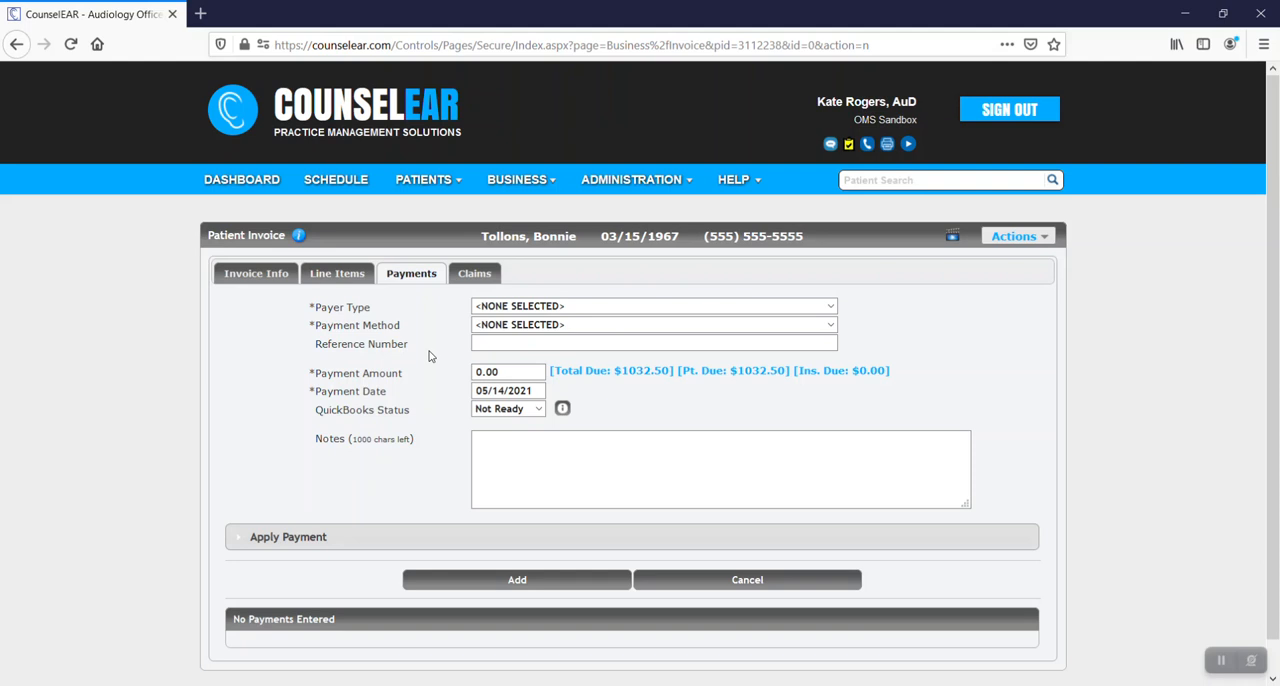
# Set the invoice date to 05/19/2021 and the invoice status to Not Paid.
pyautogui.click(278, 281)
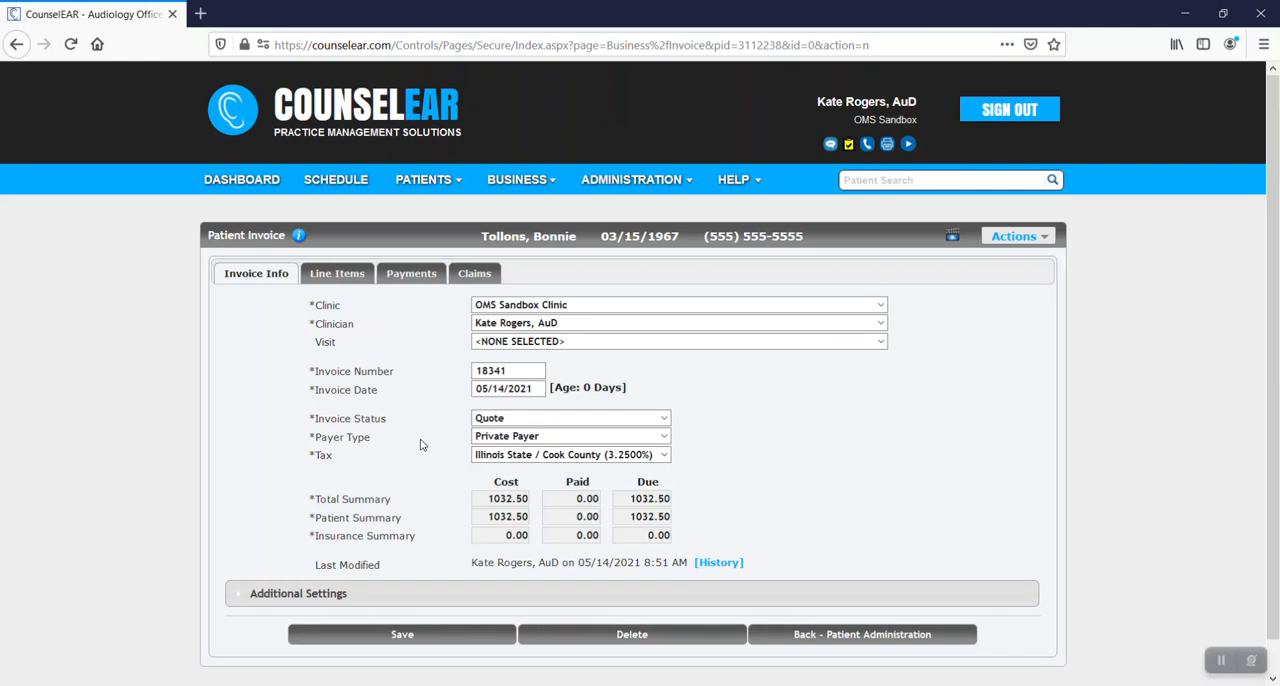
pyautogui.click(490, 390)
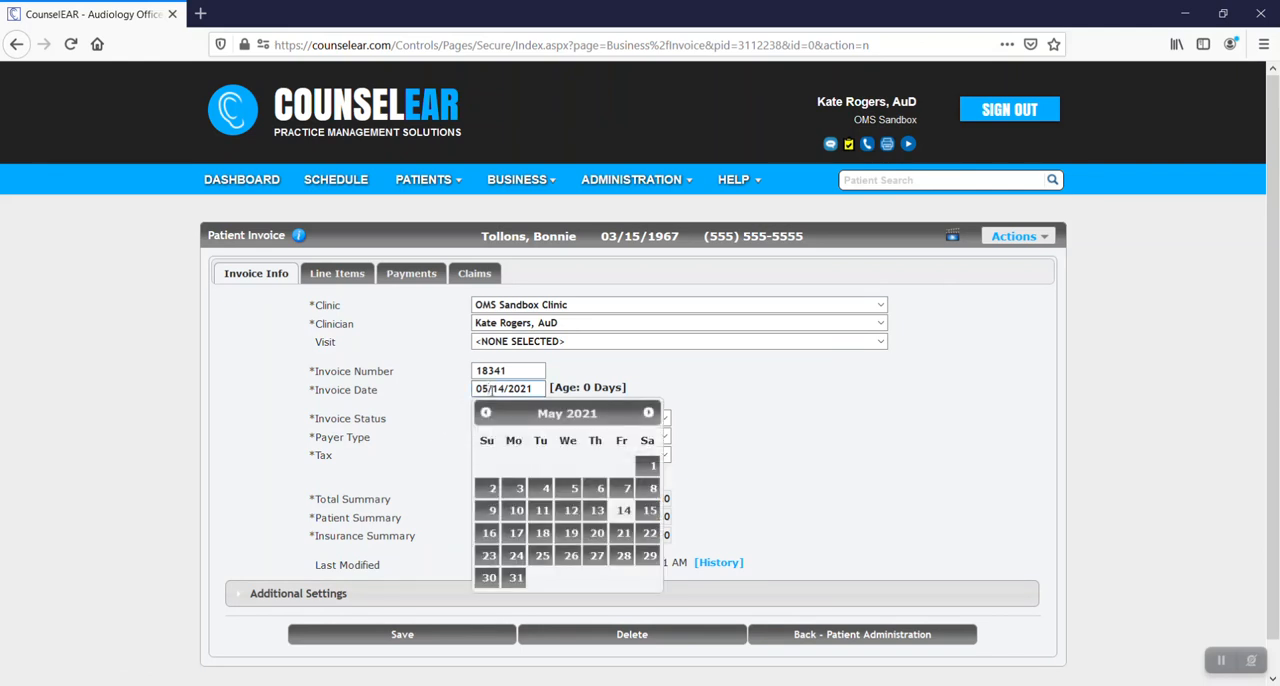
pyautogui.click(569, 533)
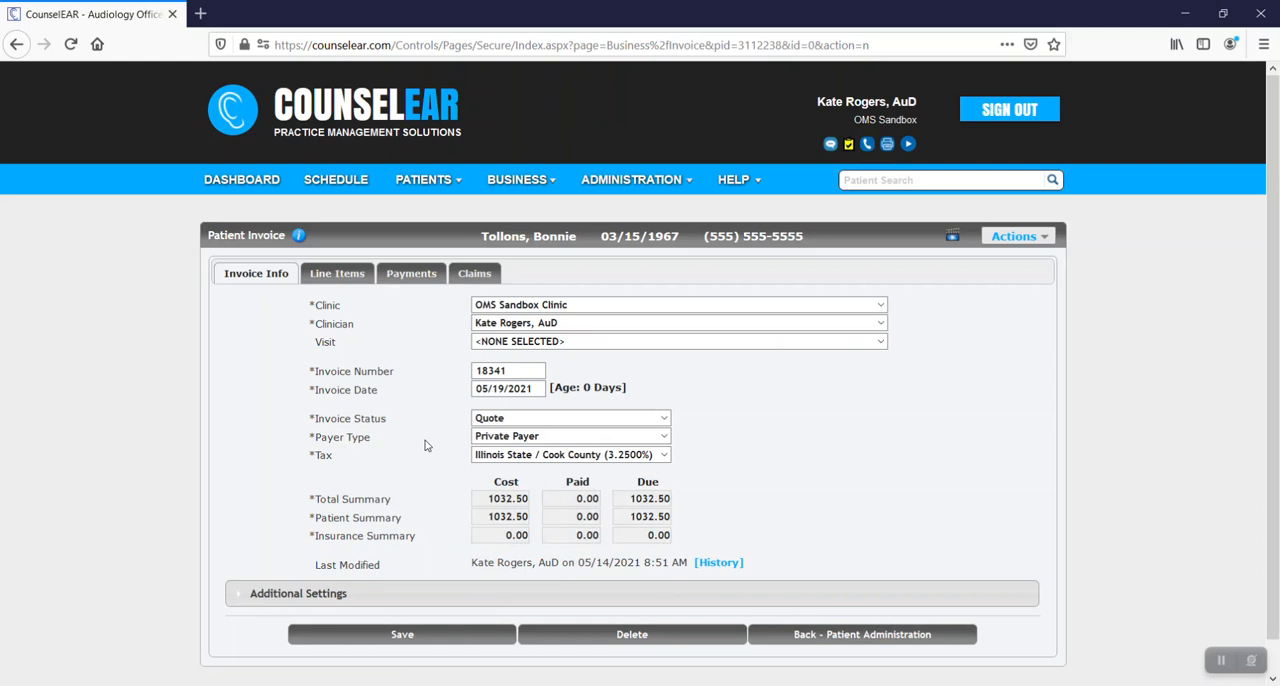
pyautogui.click(500, 420)
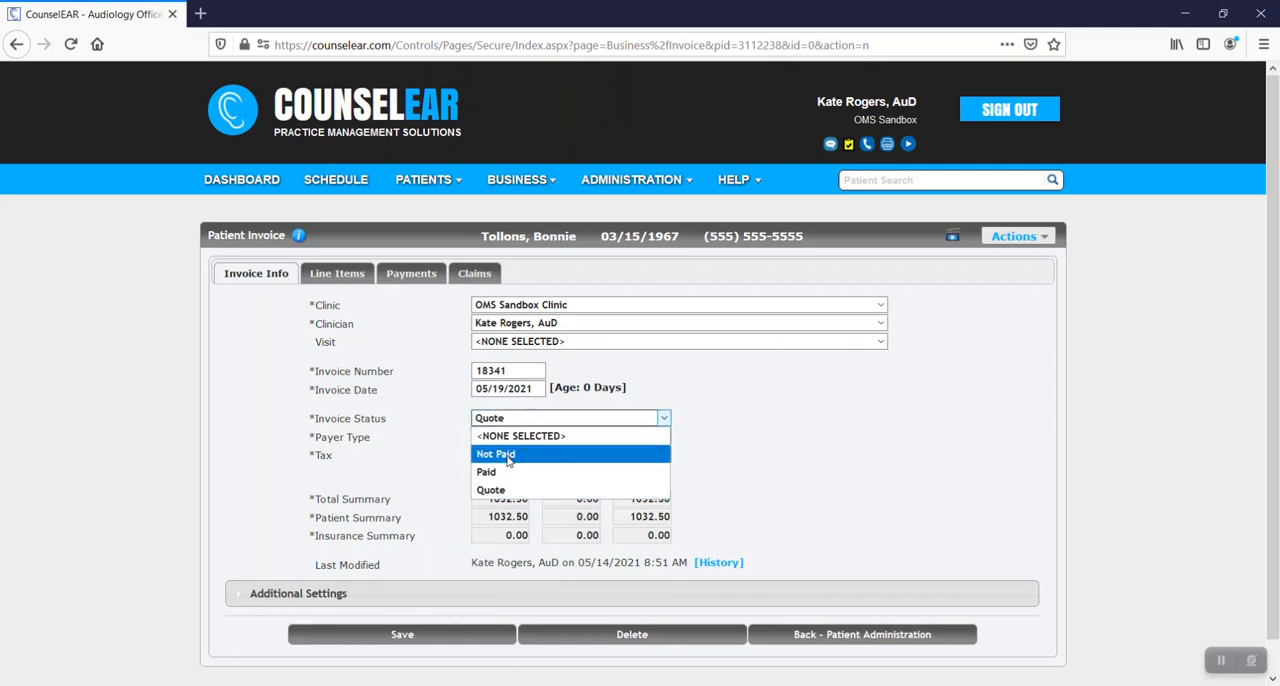
pyautogui.click(509, 456)
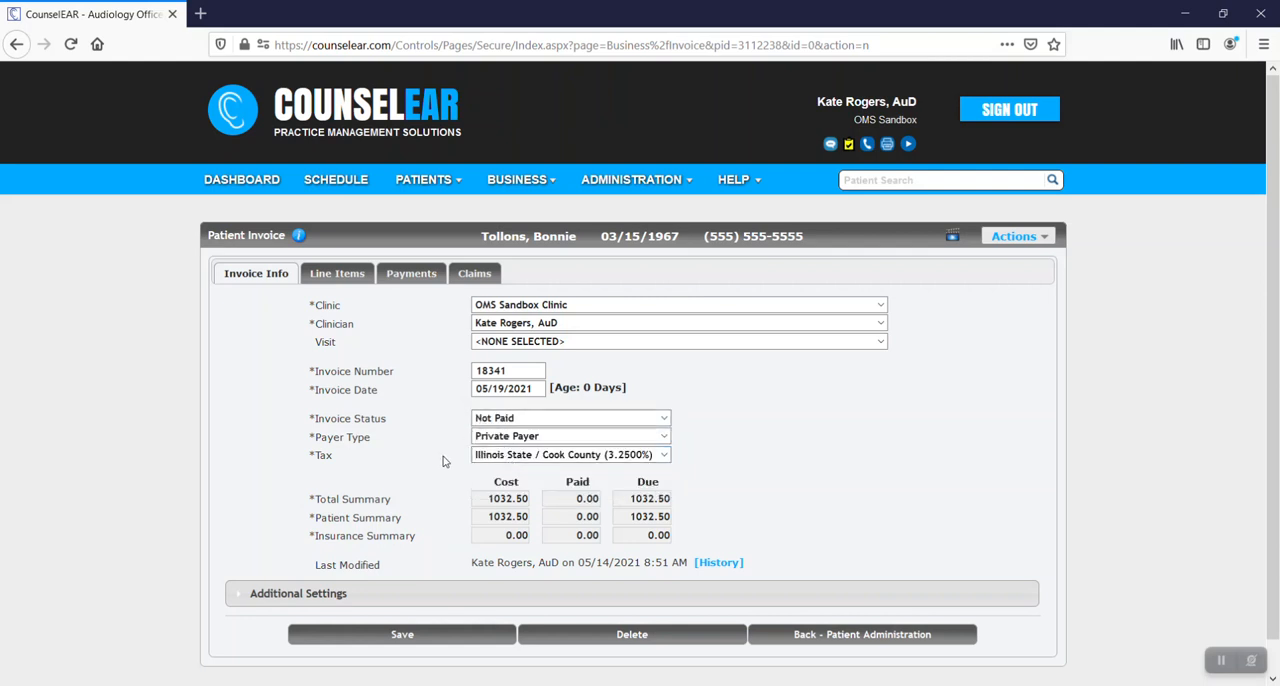
# Check the hearing aid line item's date, and save the changed invoice information.
pyautogui.click(337, 273)
pyautogui.scroll(-3, 380, 372)
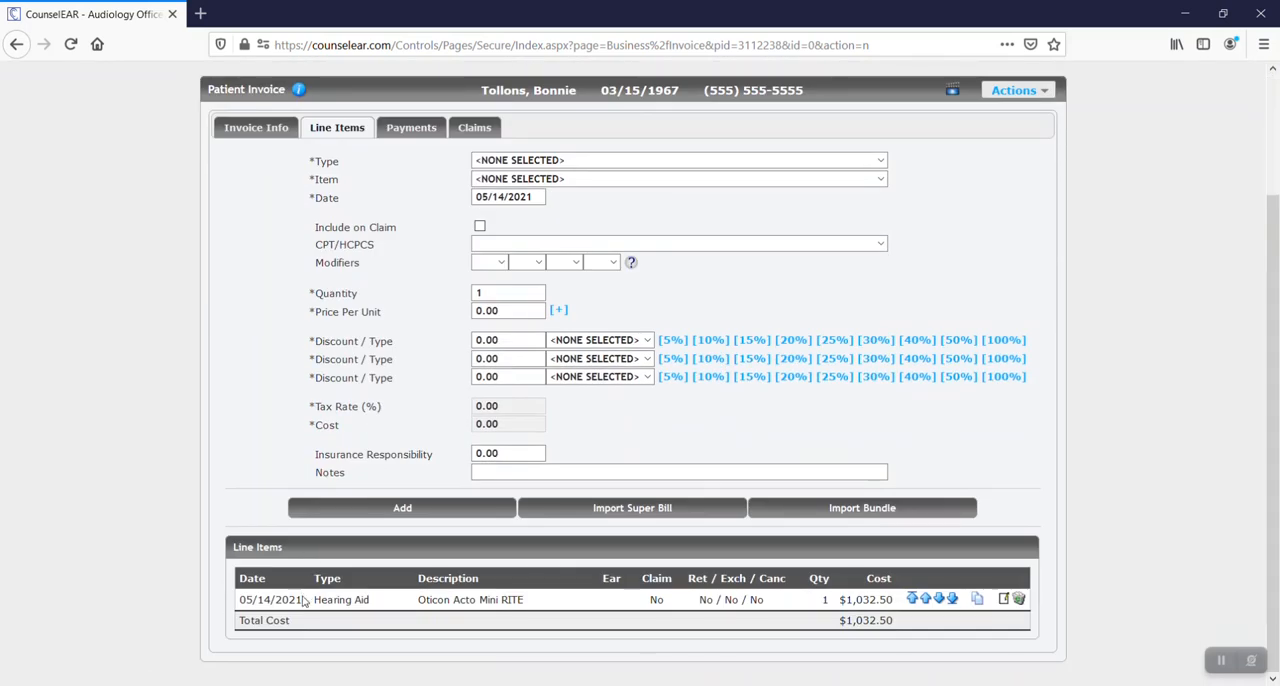
pyautogui.moveTo(301, 599); pyautogui.dragTo(240, 600)
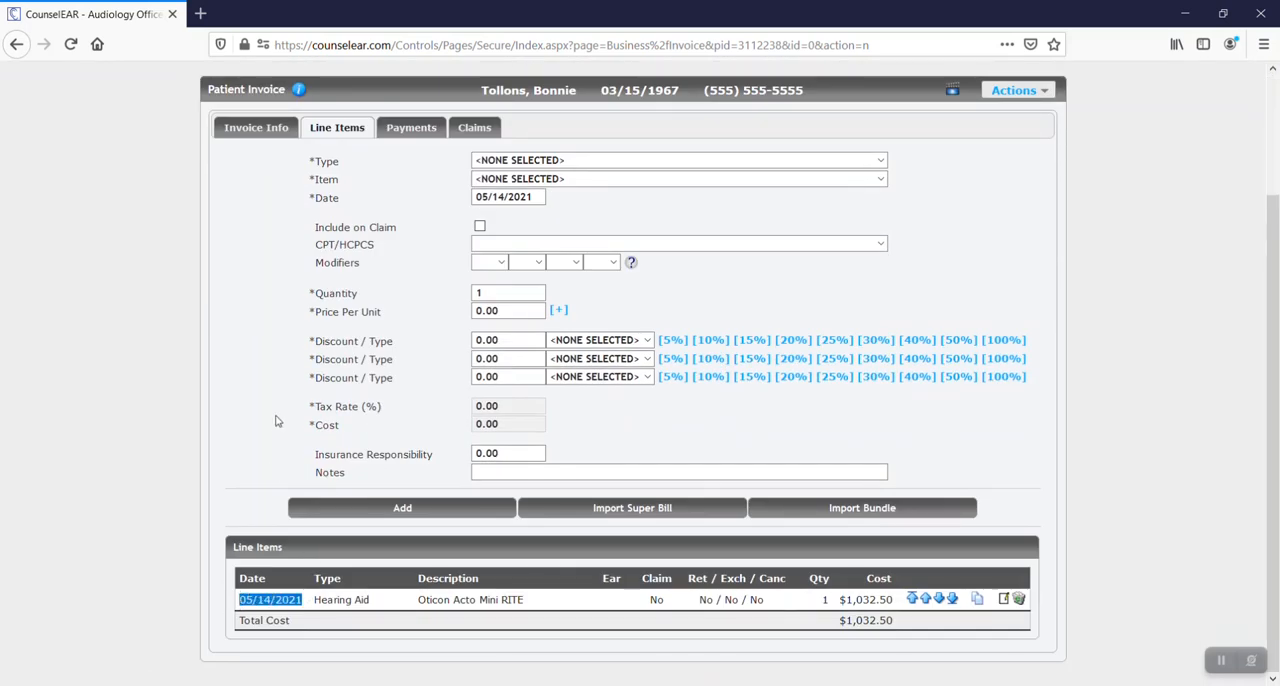
pyautogui.click(256, 127)
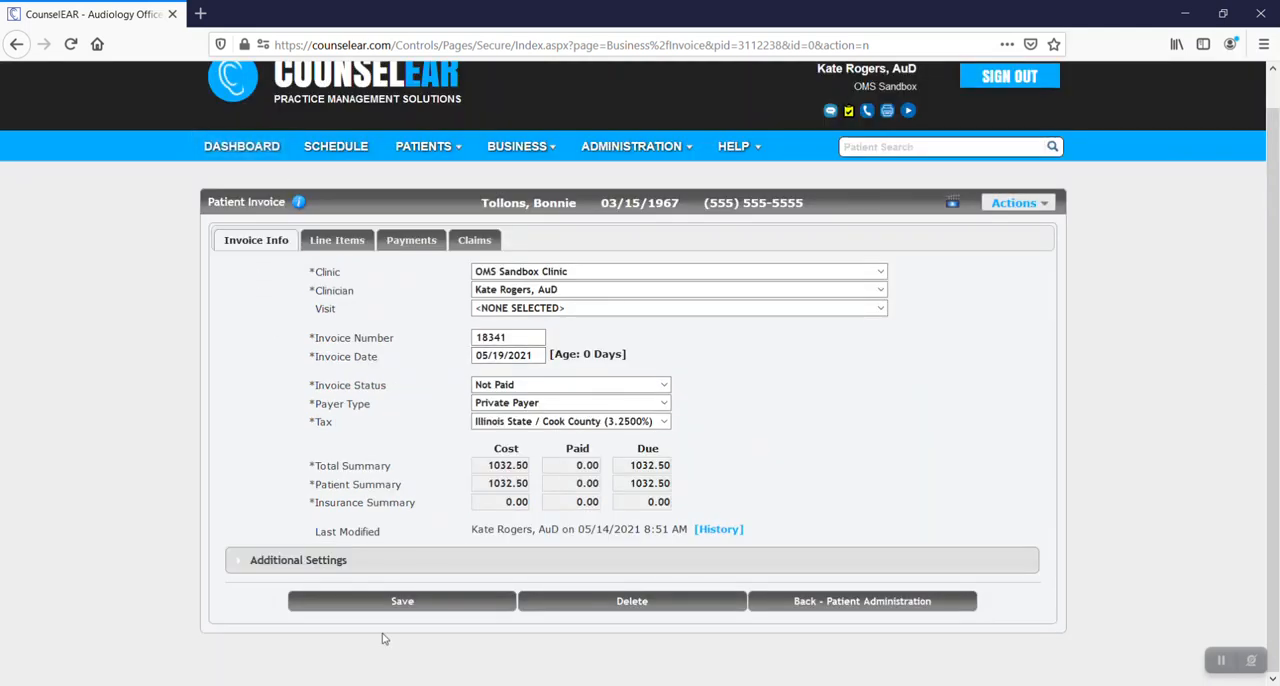
pyautogui.click(402, 601)
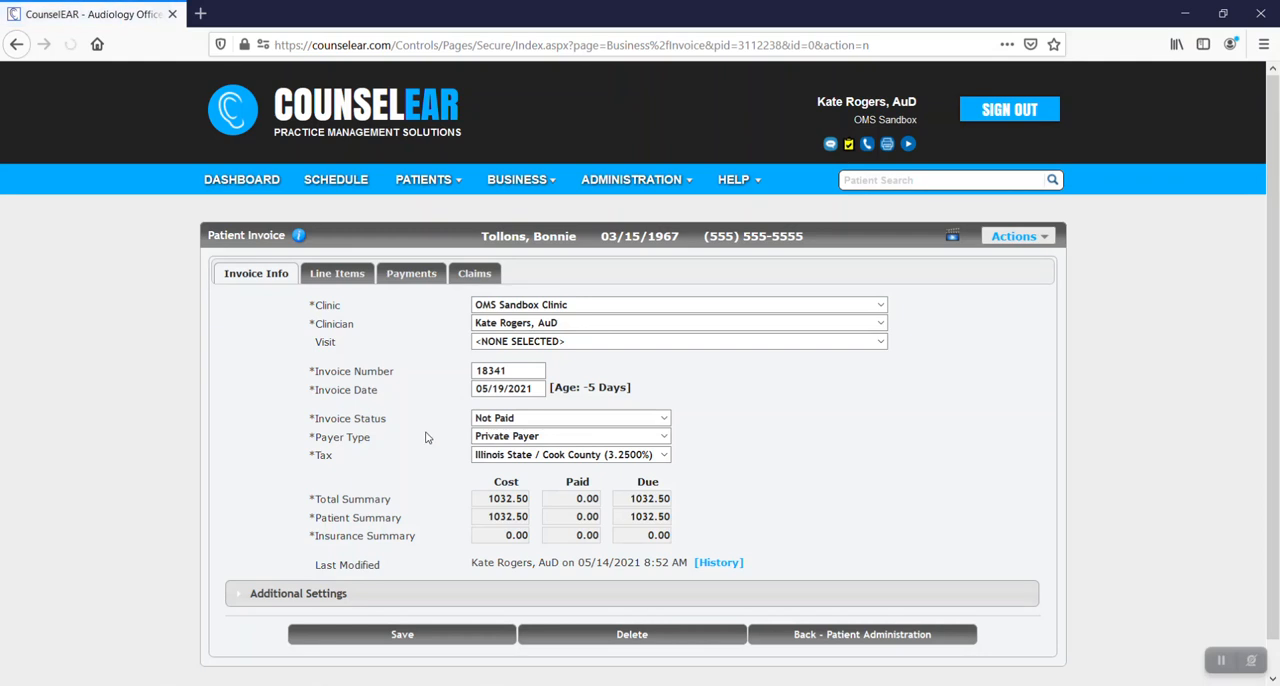
# Examine the hearing aid line item's date again in the saved invoice.
pyautogui.click(348, 280)
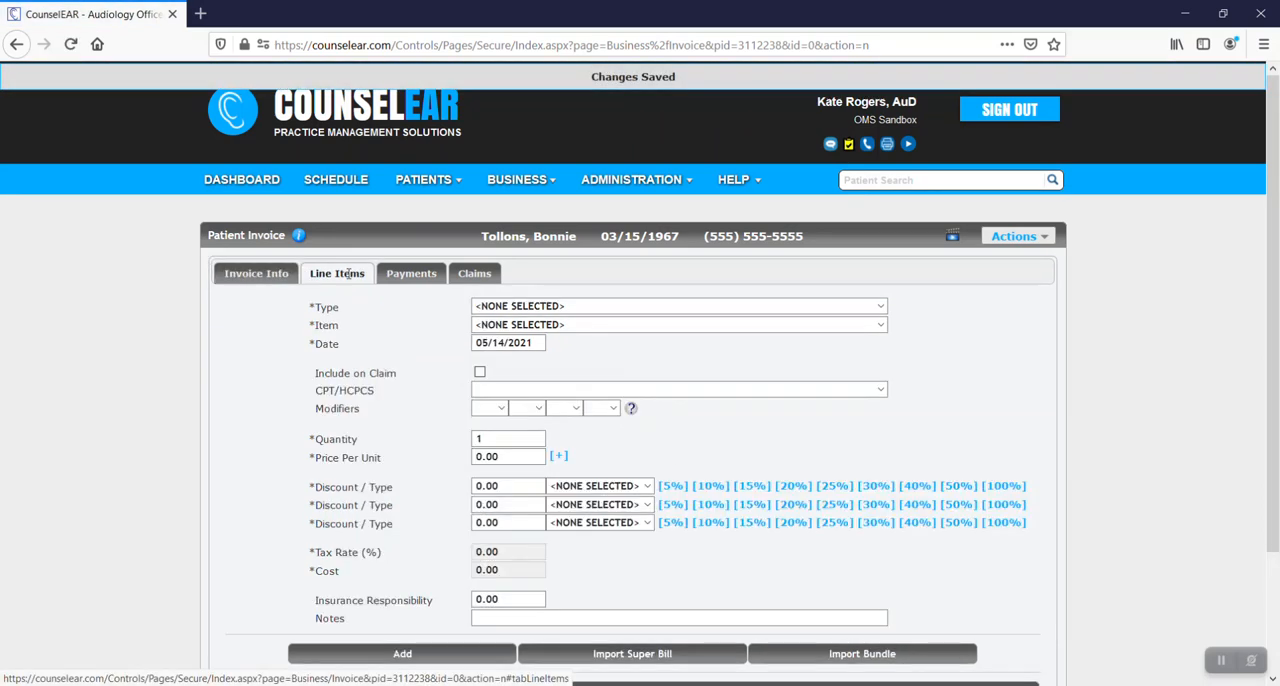
pyautogui.scroll(-3, 367, 441)
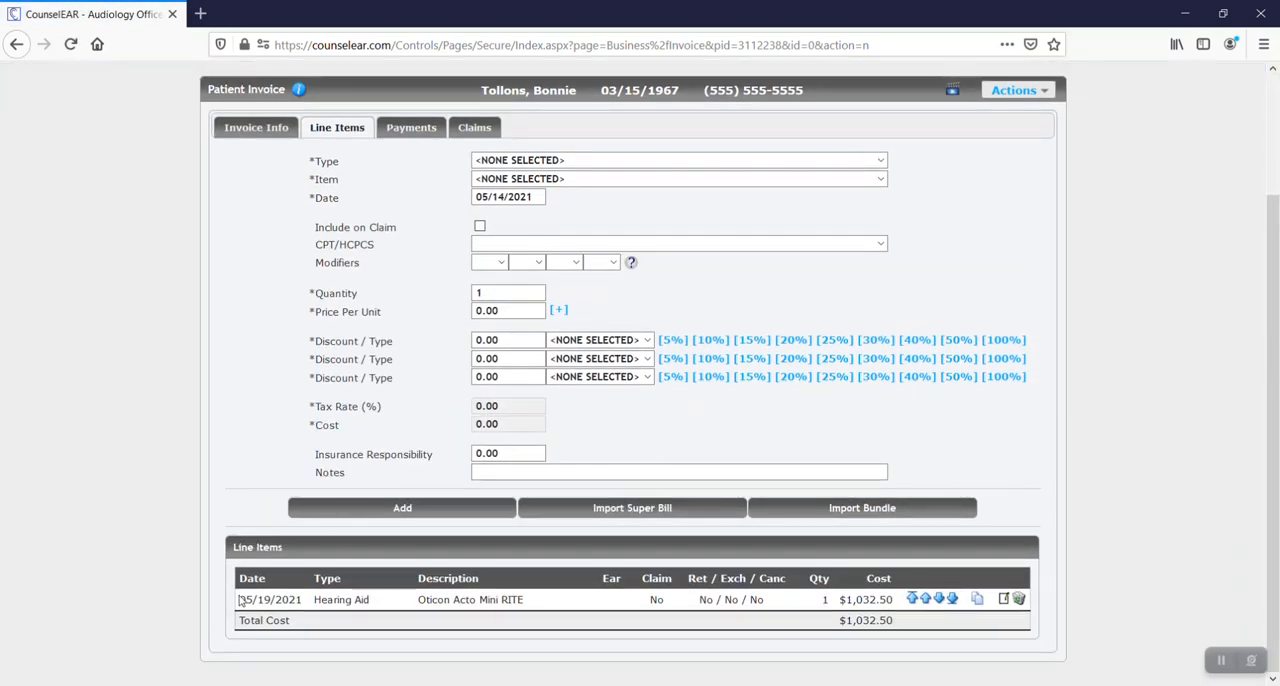
pyautogui.moveTo(245, 599); pyautogui.dragTo(302, 599)
pyautogui.click(272, 485)
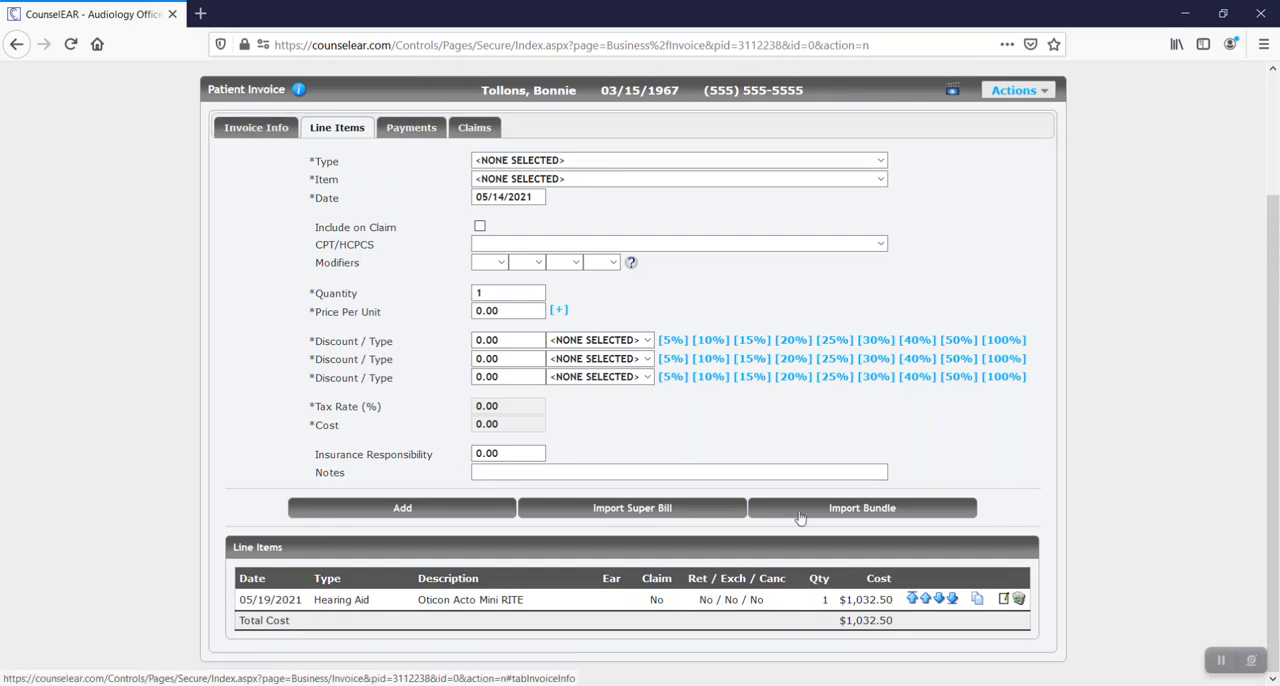
# Open the Oticon Acto Mini RITE line item, review its pricing, device, trial, warranty and fitting details, and update it.
pyautogui.click(1004, 599)
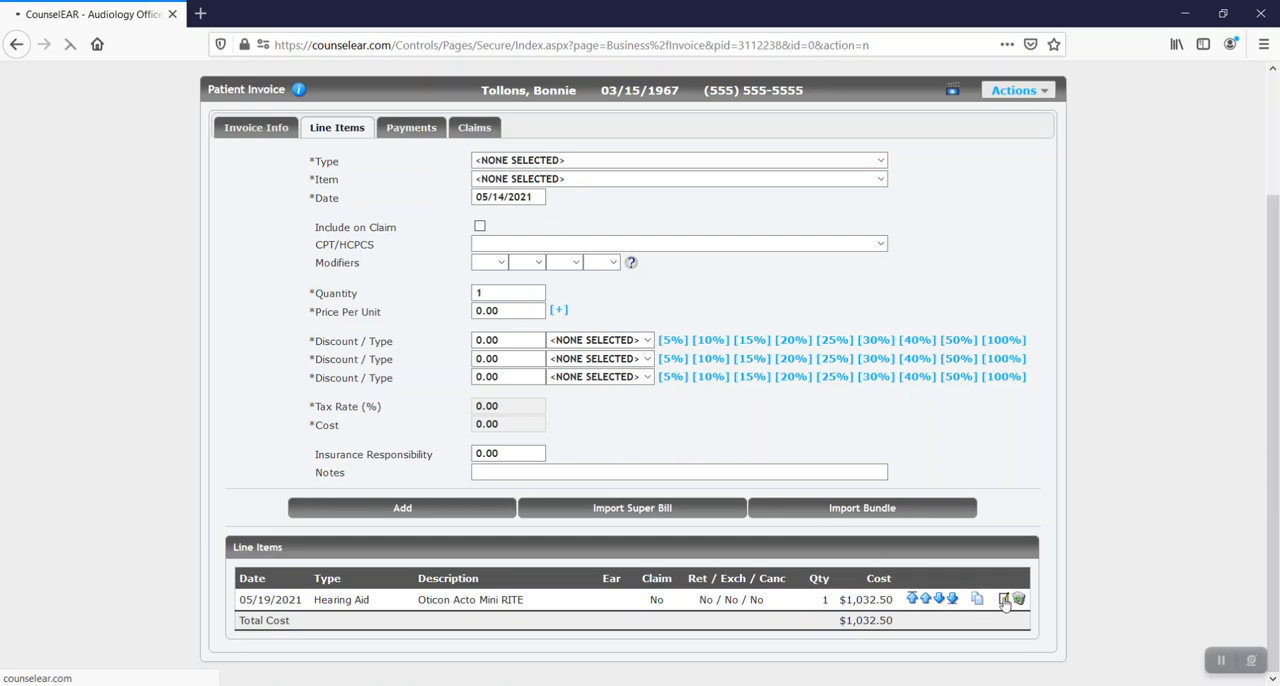
pyautogui.scroll(-5, 420, 420)
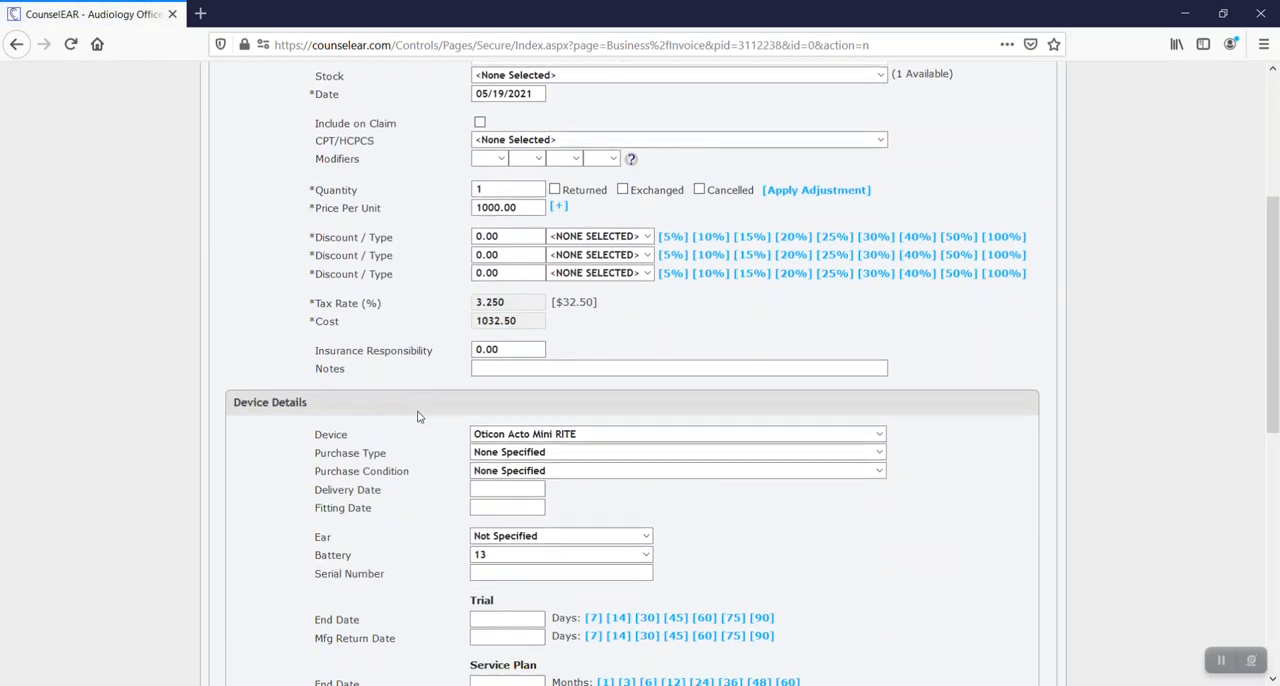
pyautogui.scroll(-3, 419, 417)
pyautogui.scroll(-2, 521, 337)
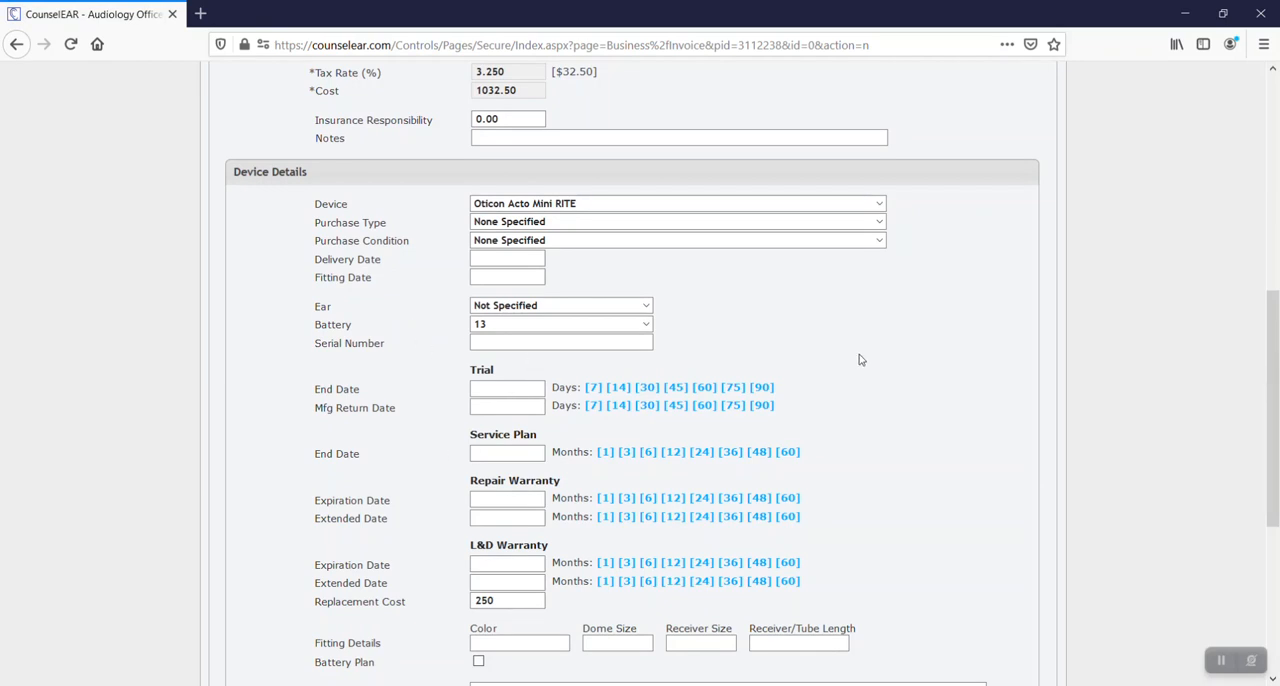
pyautogui.scroll(-5, 884, 370)
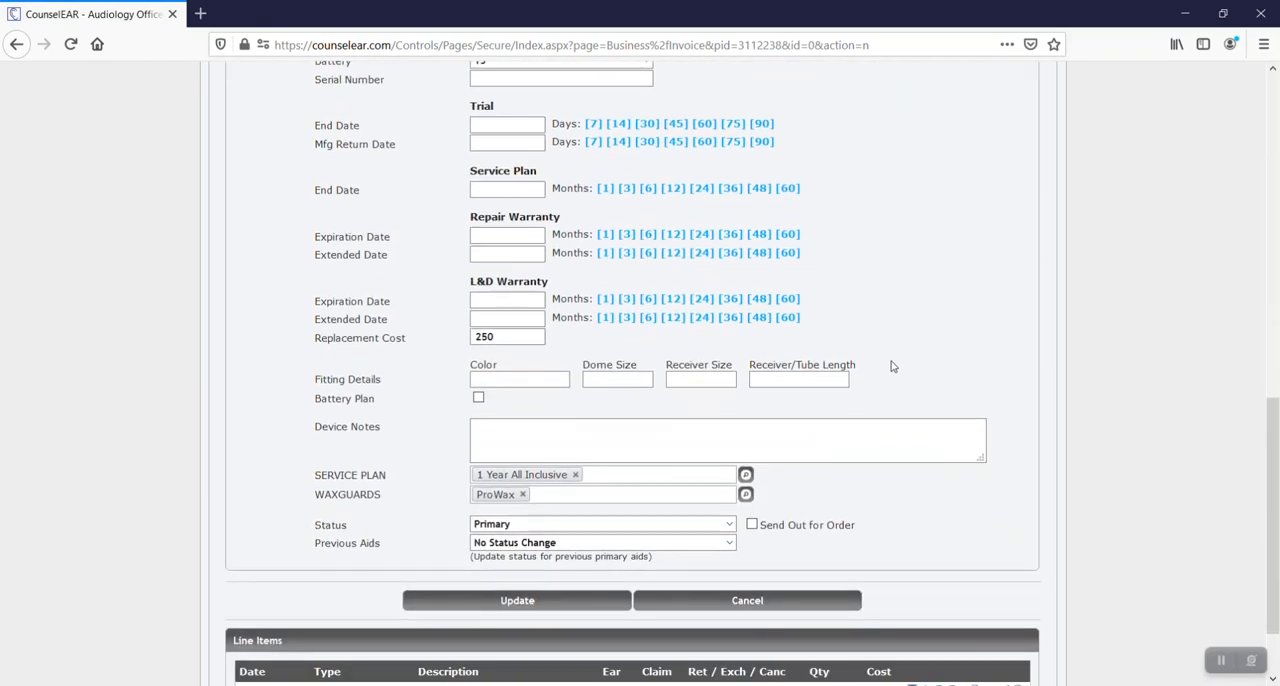
pyautogui.scroll(3, 878, 346)
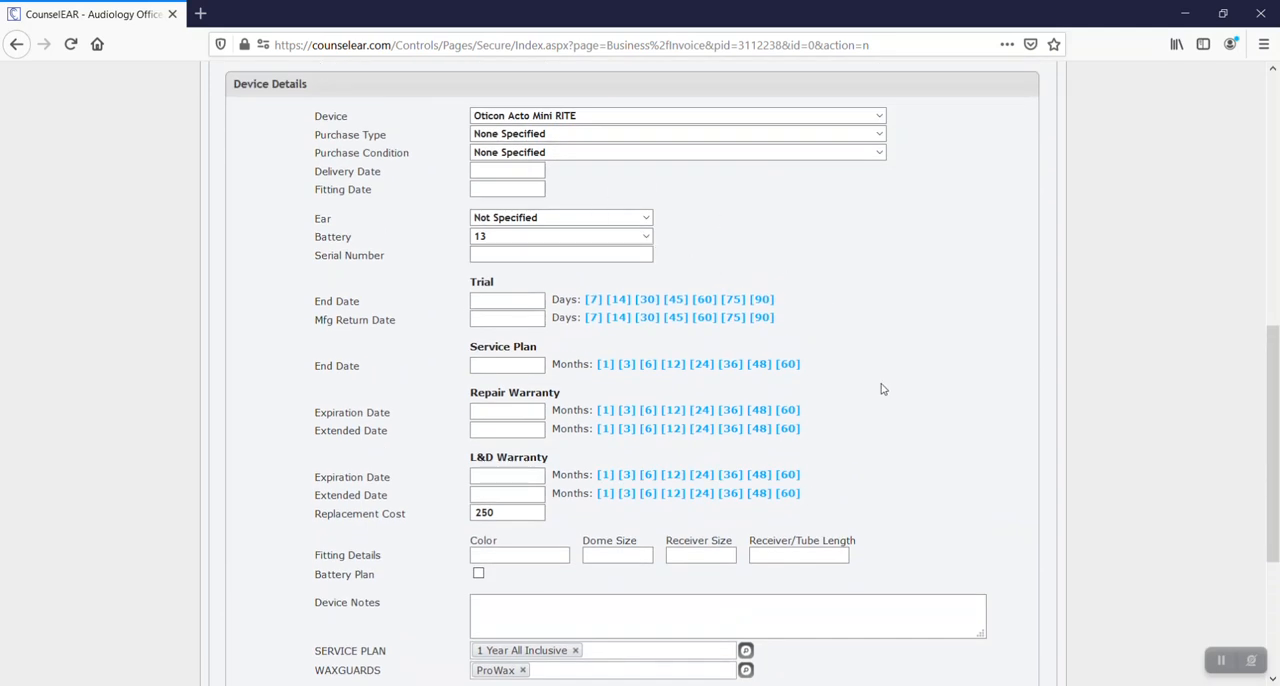
pyautogui.scroll(3, 882, 388)
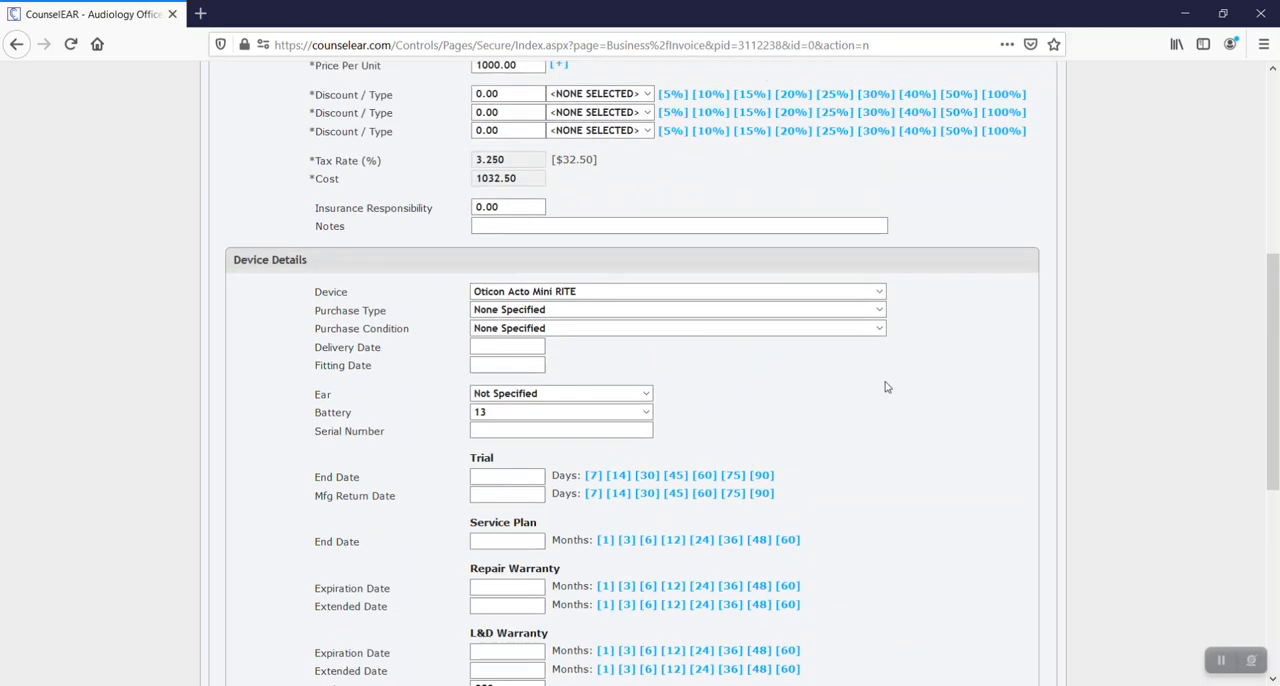
pyautogui.scroll(3, 885, 387)
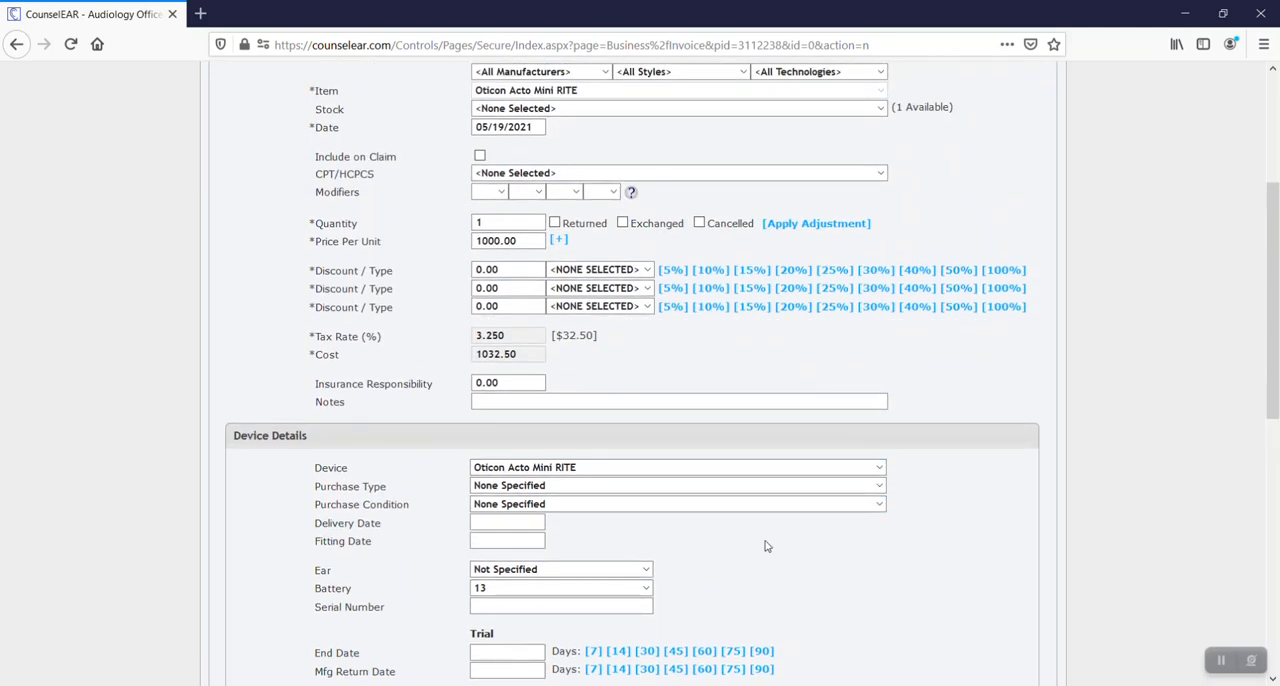
pyautogui.scroll(-2, 817, 514)
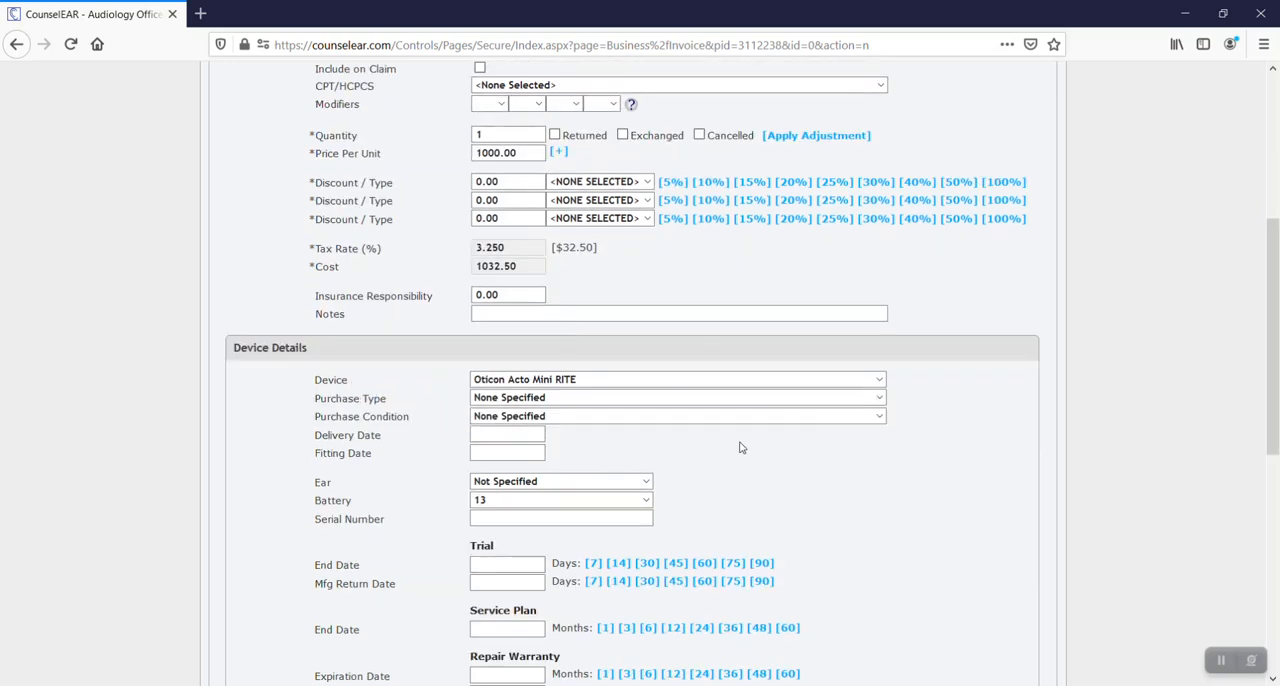
pyautogui.scroll(-8, 783, 450)
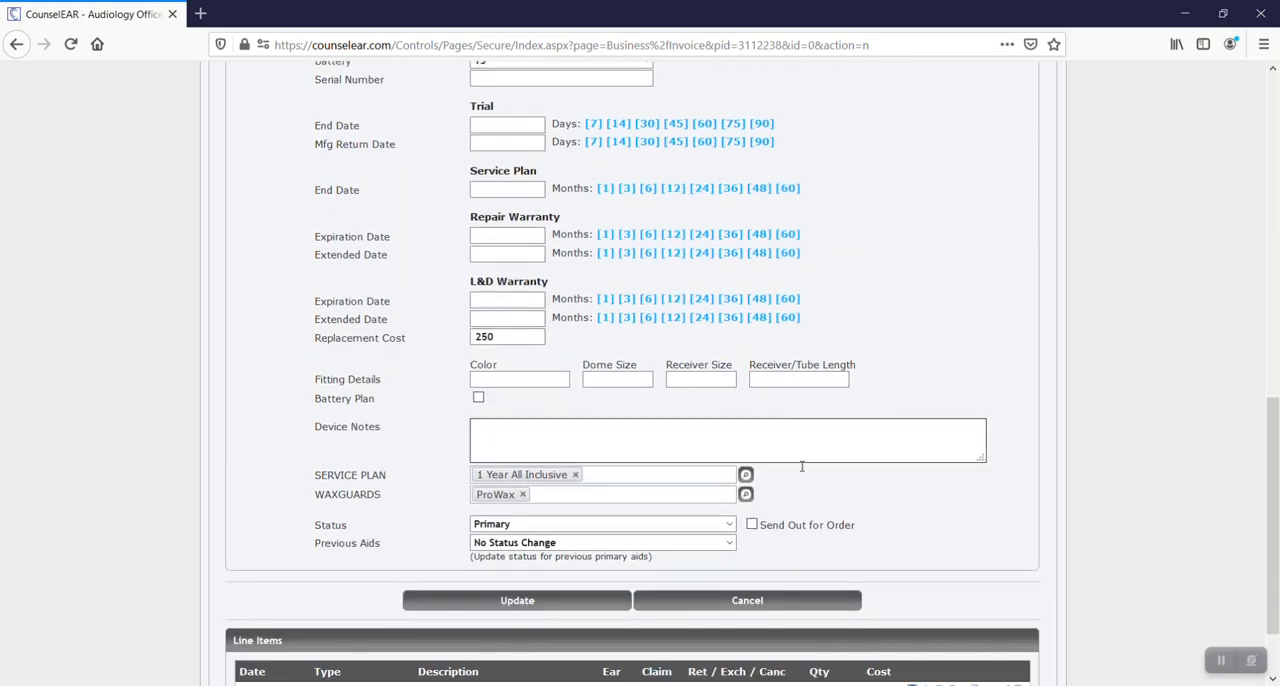
pyautogui.click(583, 602)
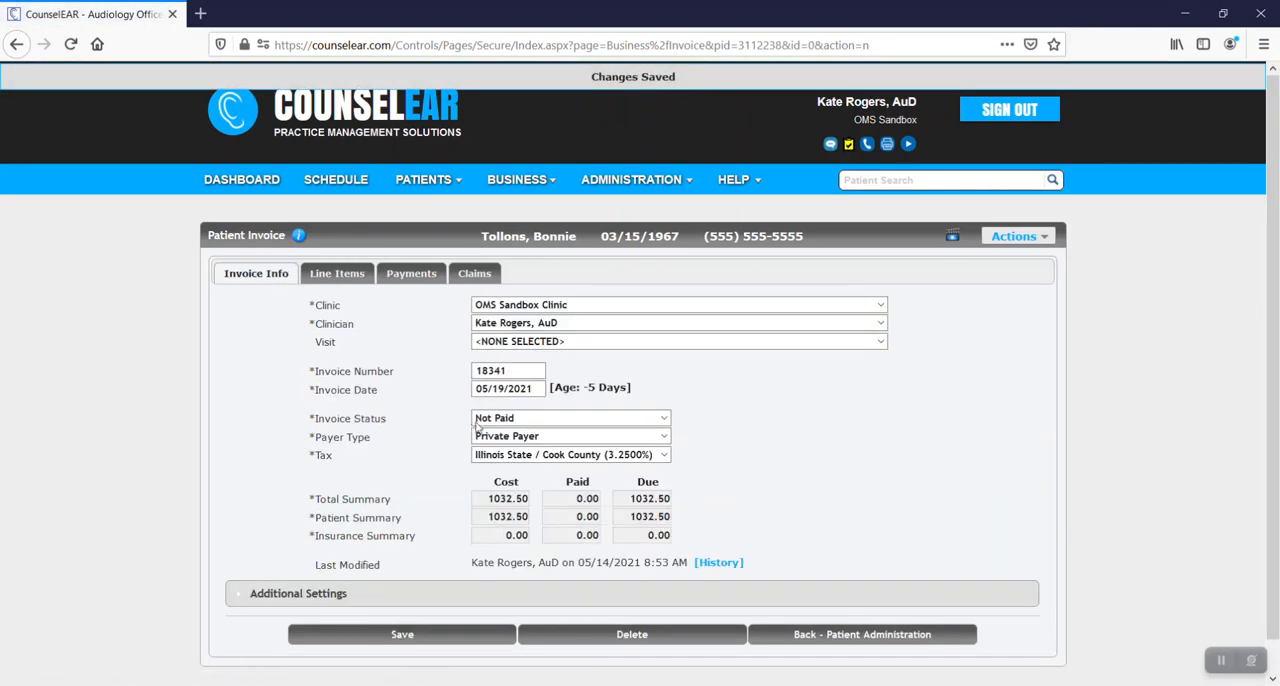
# Look over the available business reports, including the hearing aid sales reports, and return to the invoice information.
pyautogui.click(515, 180)
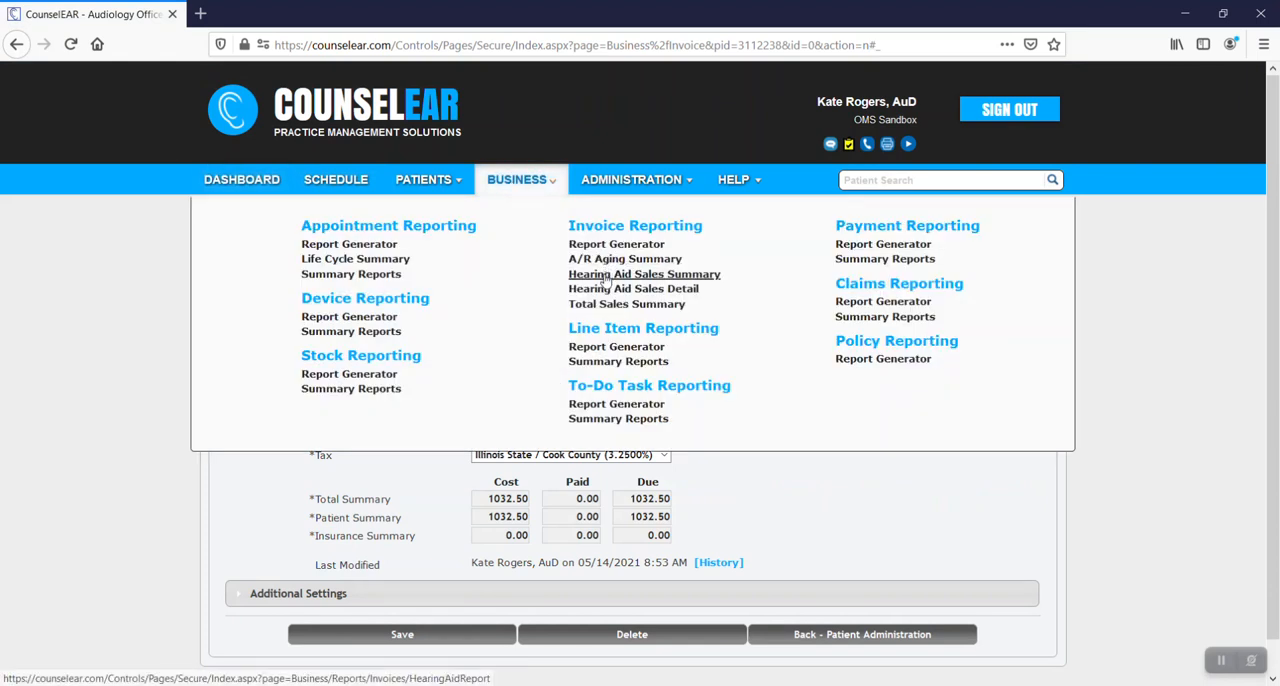
pyautogui.moveTo(812, 473); pyautogui.dragTo(848, 494)
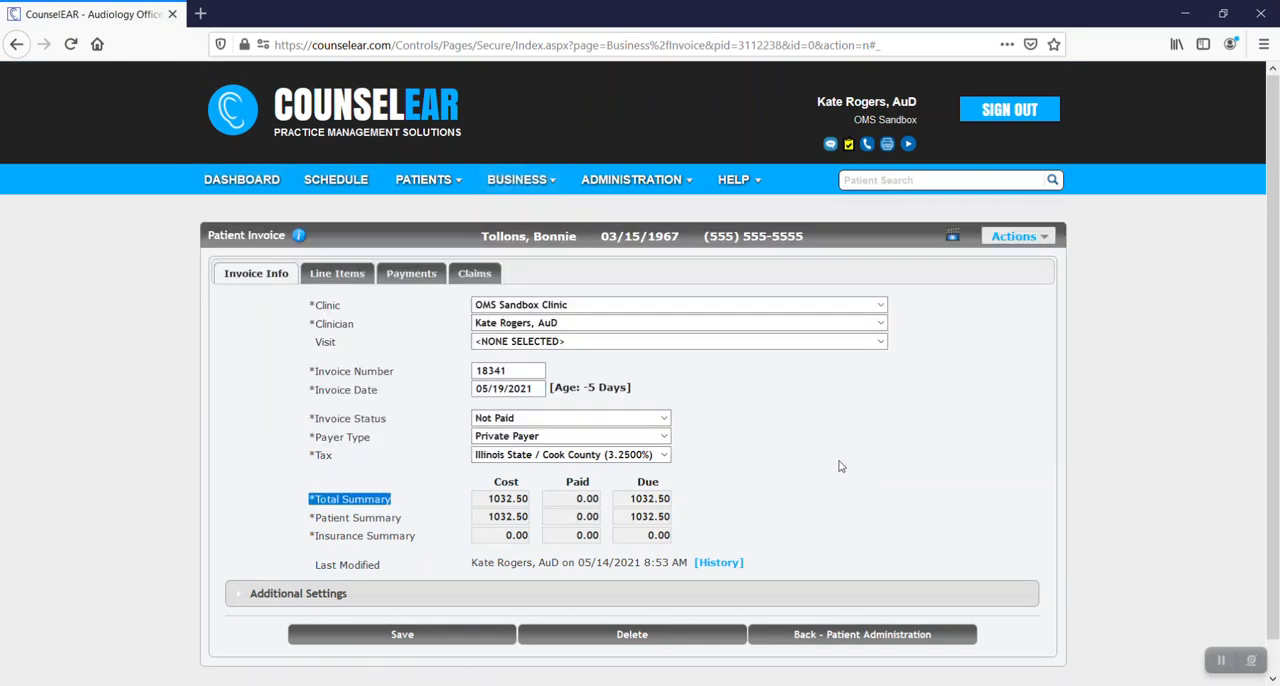
pyautogui.click(821, 465)
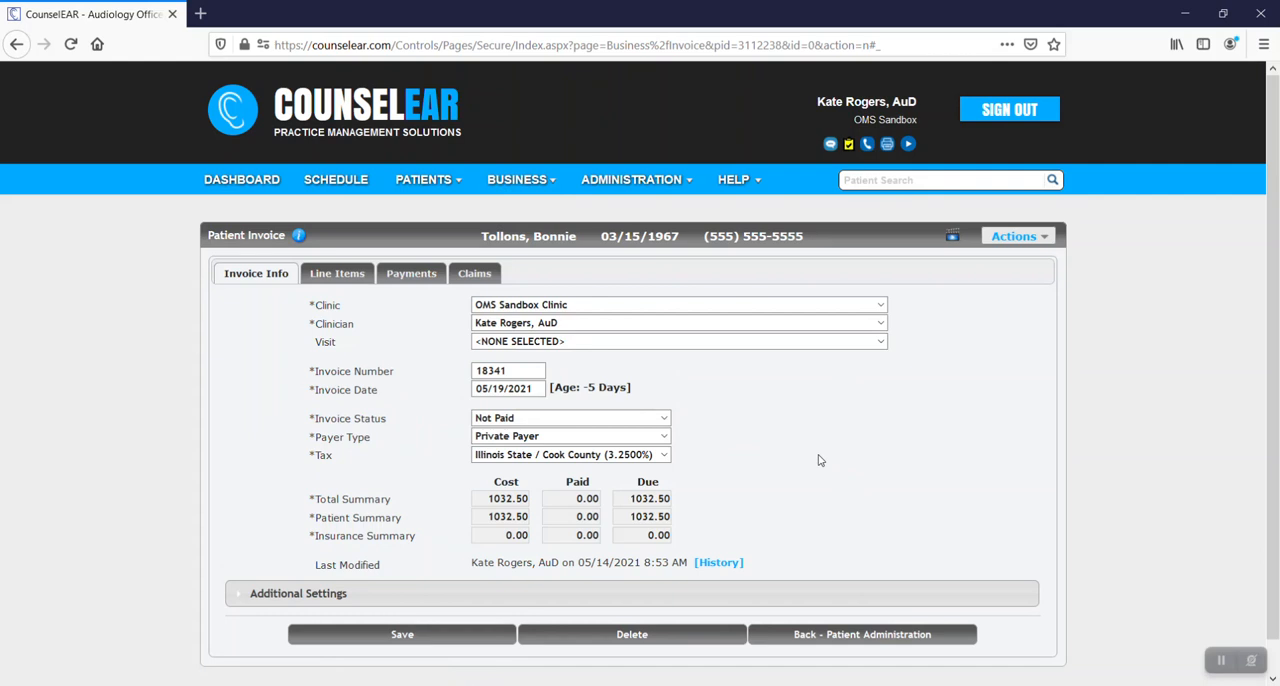